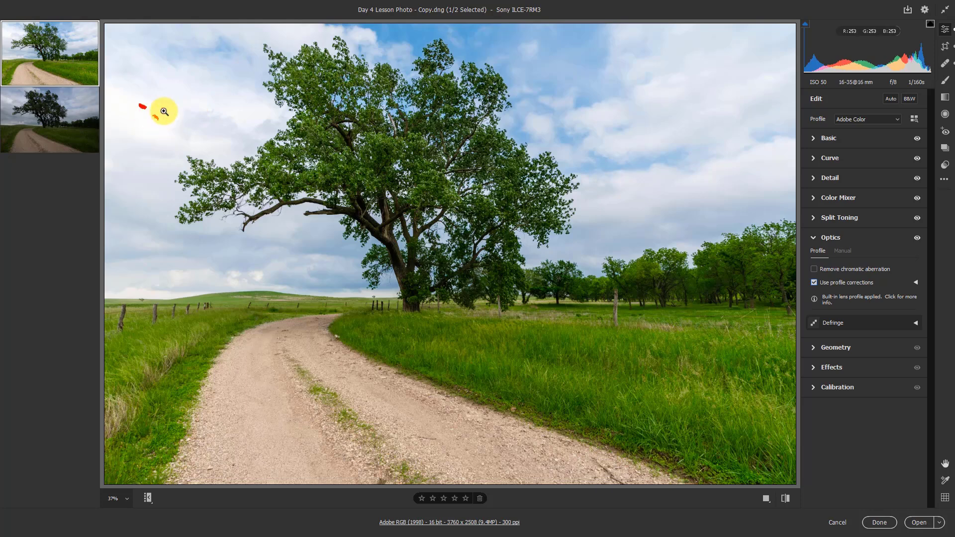
Set Whites to +3 in the Basic adjustments.
{"action": "left_click", "coordinate": [813, 139]}
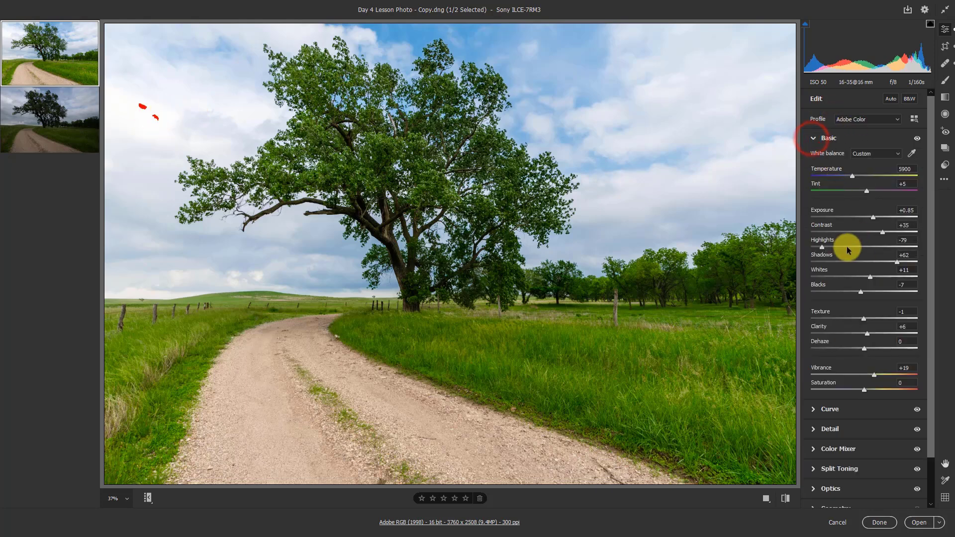
{"action": "left_click_drag", "start_coordinate": [871, 276], "coordinate": [867, 277]}
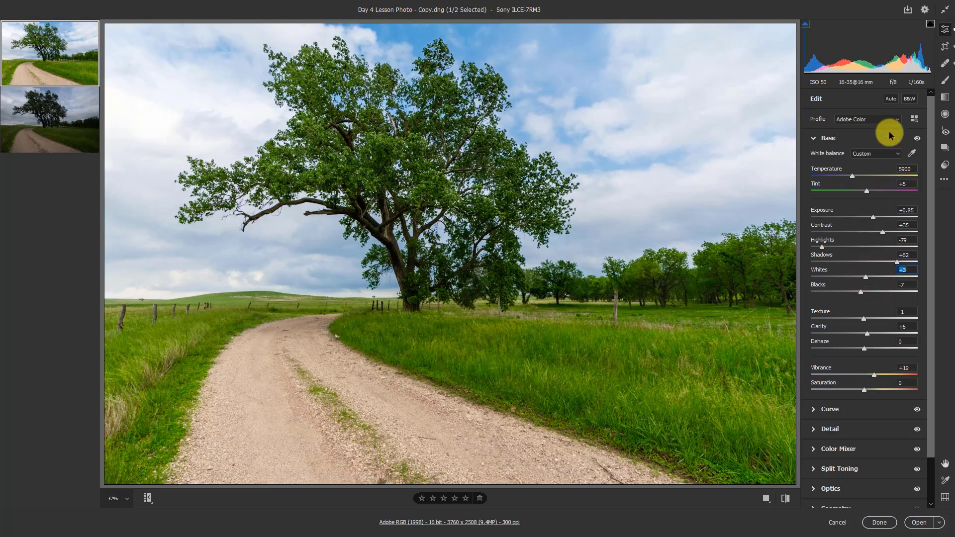
{"action": "left_click", "coordinate": [813, 139]}
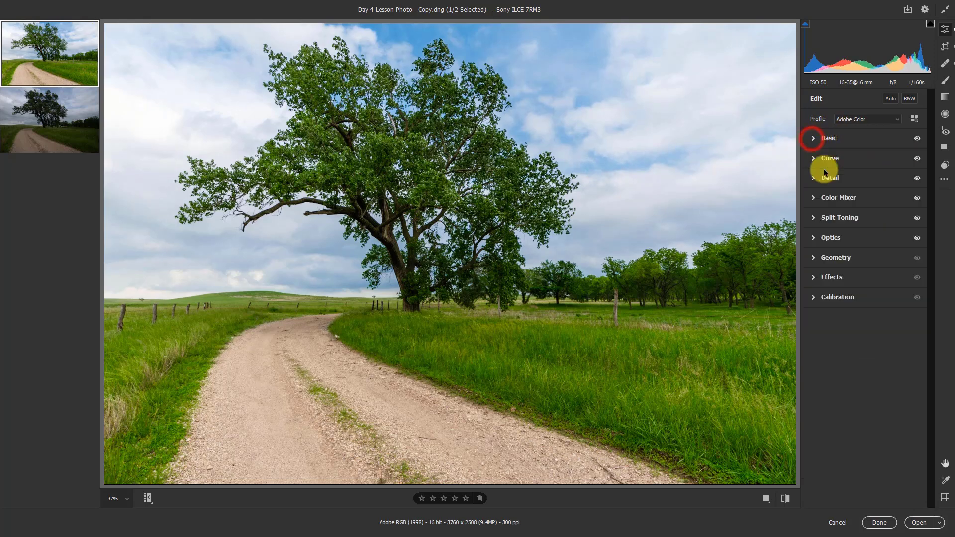
Set the lens profile correction amounts to Distortion 104 and Vignette 71, and enable chromatic aberration removal.
{"action": "left_click", "coordinate": [814, 238]}
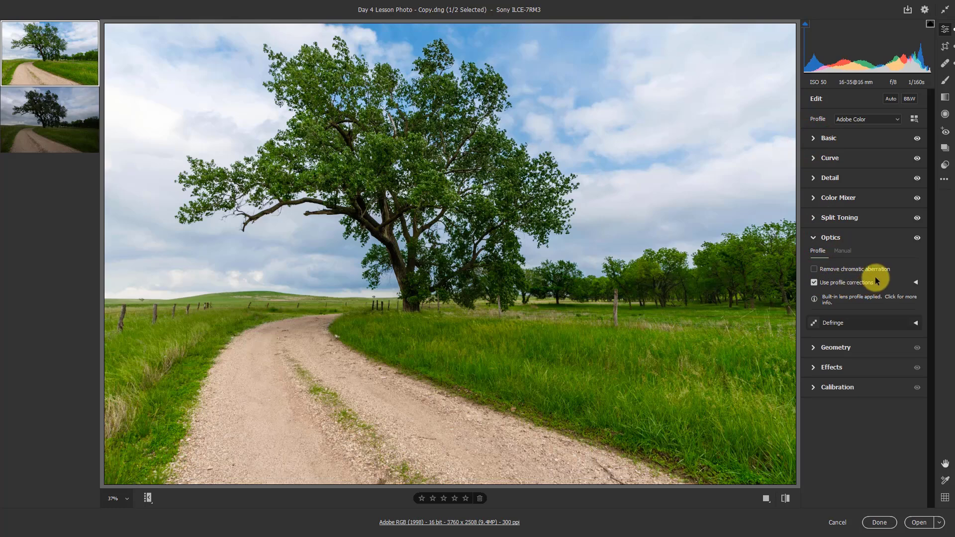
{"action": "left_click", "coordinate": [915, 282]}
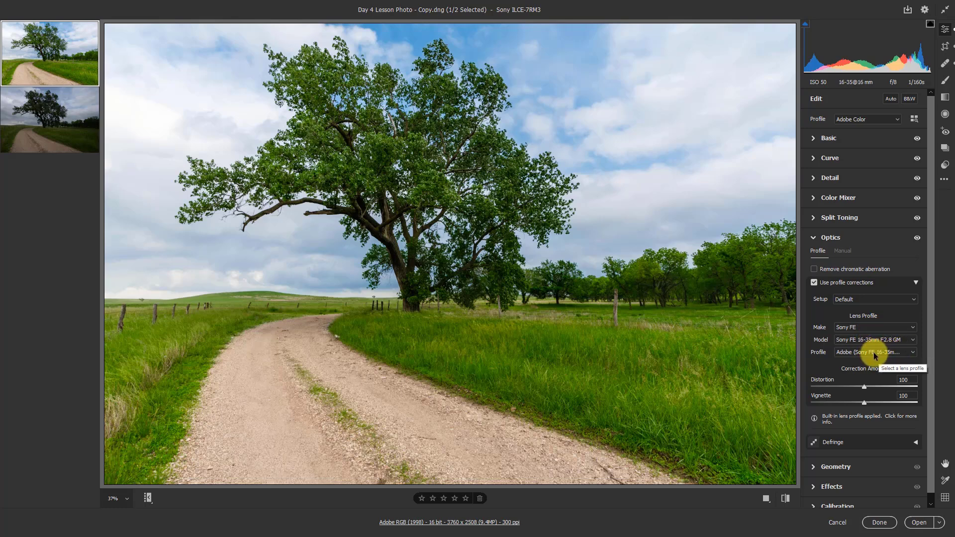
{"action": "left_click_drag", "start_coordinate": [864, 389], "coordinate": [847, 398]}
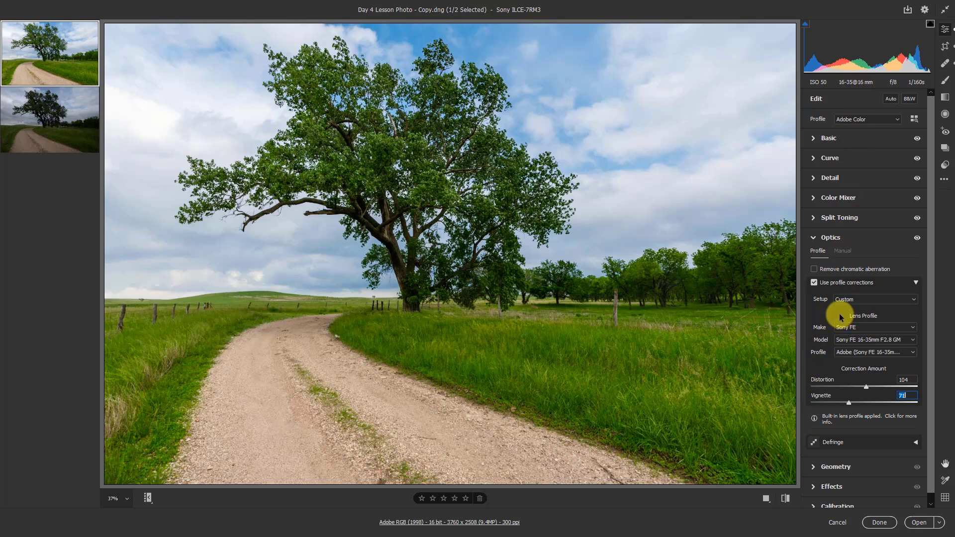
{"action": "left_click", "coordinate": [852, 326]}
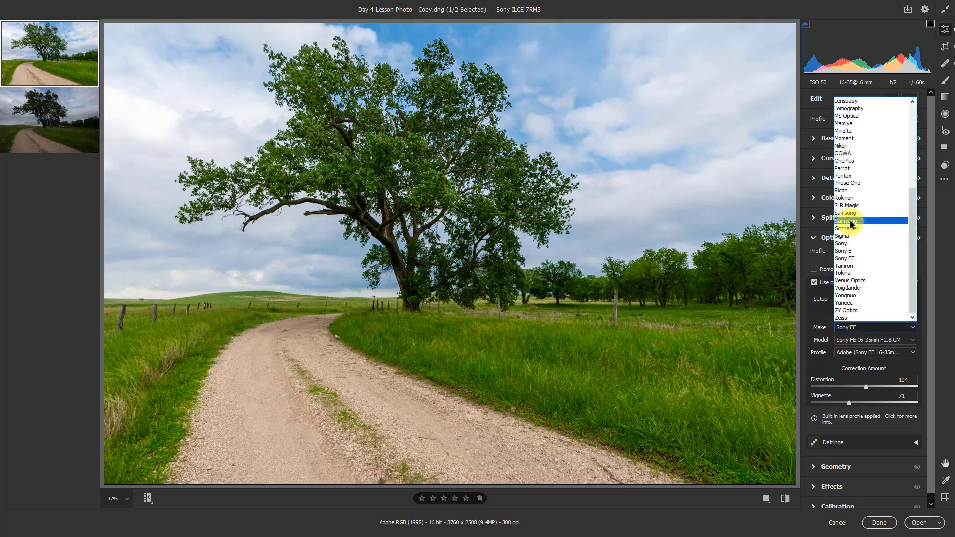
{"action": "left_click", "coordinate": [816, 317]}
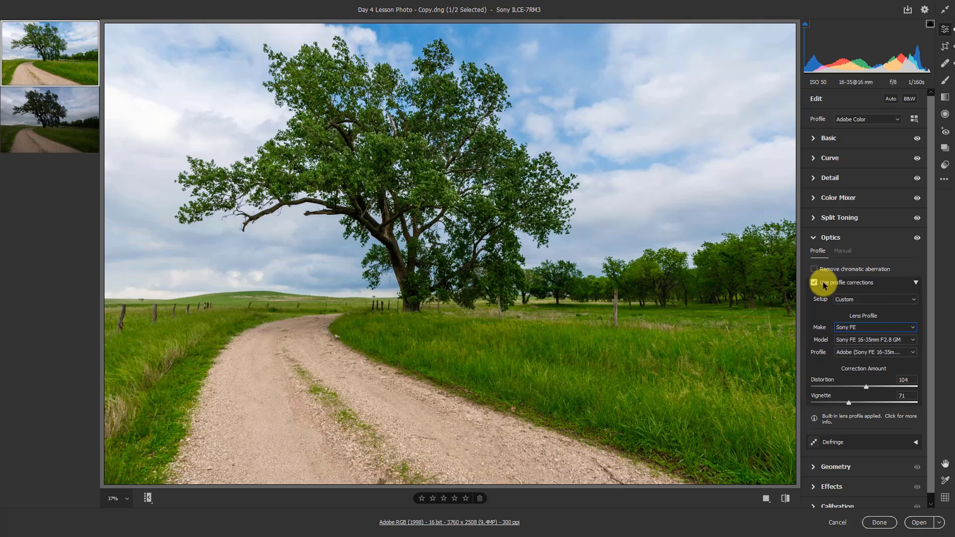
{"action": "left_click", "coordinate": [915, 285]}
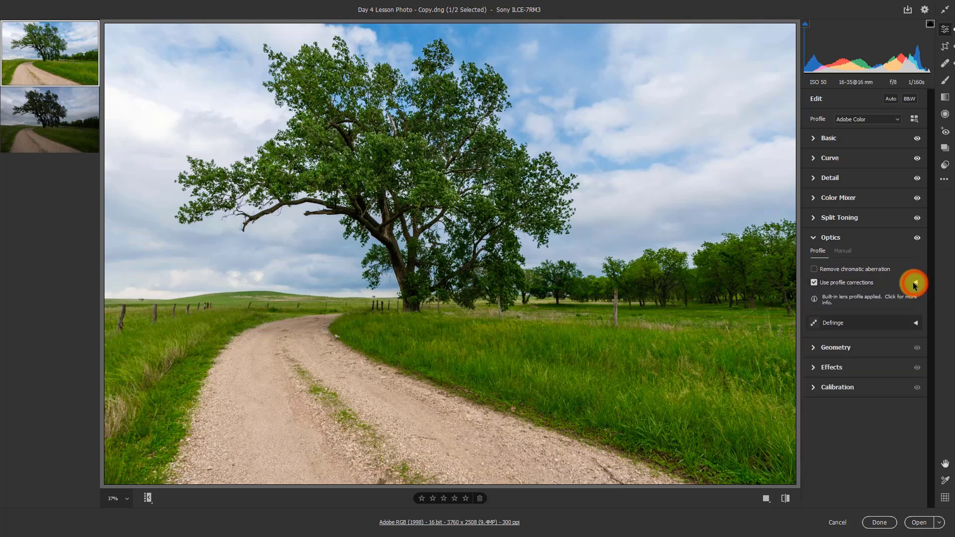
{"action": "left_click", "coordinate": [829, 269]}
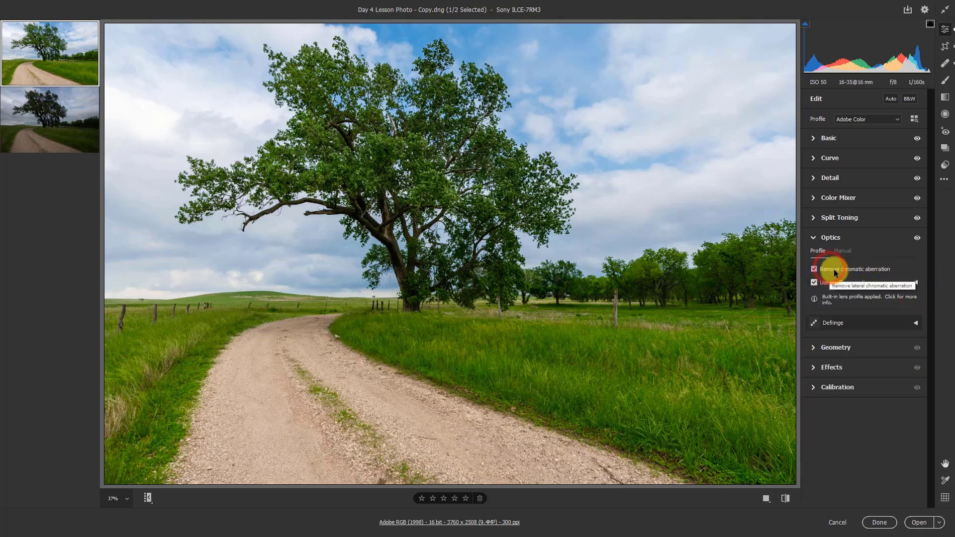
Set the Defringe Green Amount and Purple Amount to 3, checking the edges of the tree's trunk and branches.
{"action": "left_click_drag", "start_coordinate": [263, 38], "coordinate": [390, 103]}
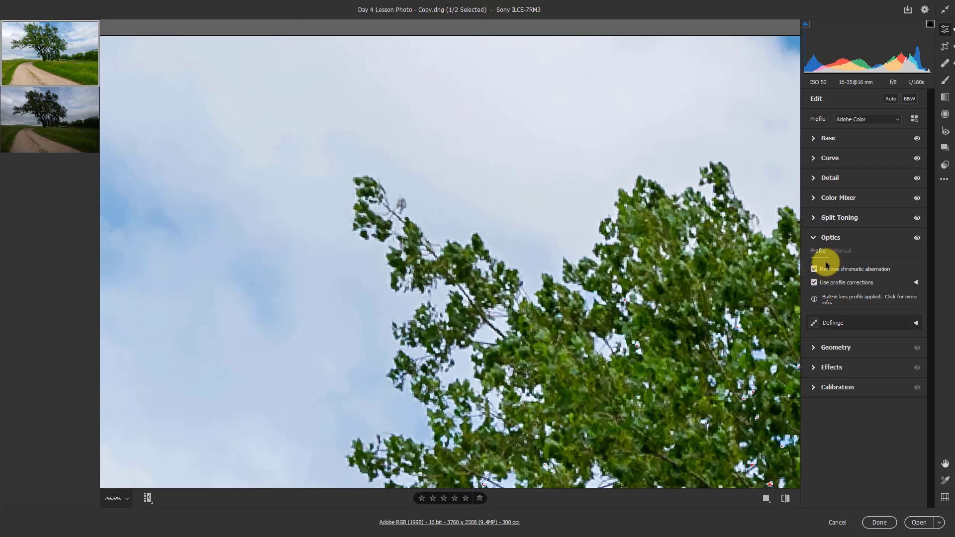
{"action": "left_click", "coordinate": [847, 322]}
{"action": "left_click_drag", "start_coordinate": [648, 354], "coordinate": [407, 185]}
{"action": "left_click_drag", "start_coordinate": [499, 309], "coordinate": [405, 137]}
{"action": "left_click_drag", "start_coordinate": [505, 329], "coordinate": [430, 184]}
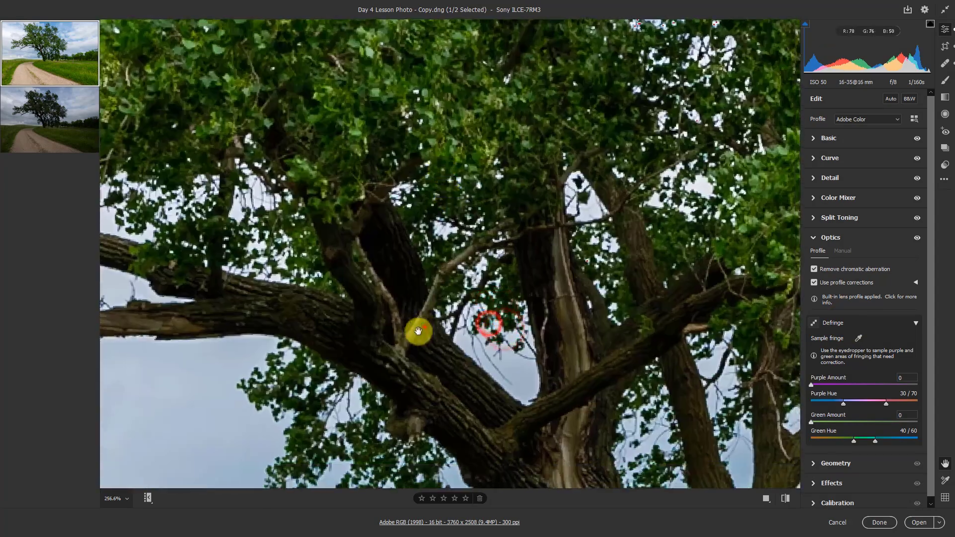
{"action": "left_click_drag", "start_coordinate": [425, 327], "coordinate": [535, 239]}
{"action": "left_click_drag", "start_coordinate": [606, 234], "coordinate": [650, 273]}
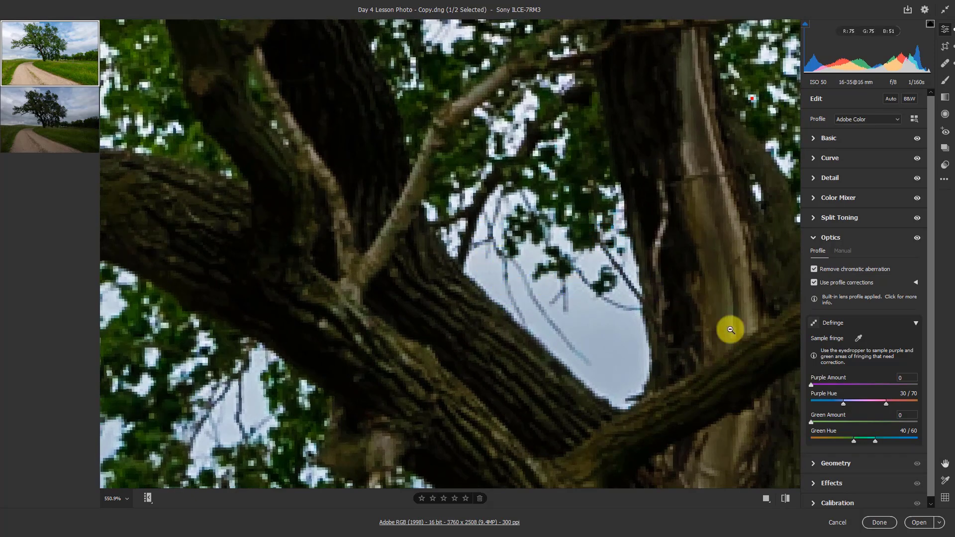
{"action": "left_click", "coordinate": [825, 422]}
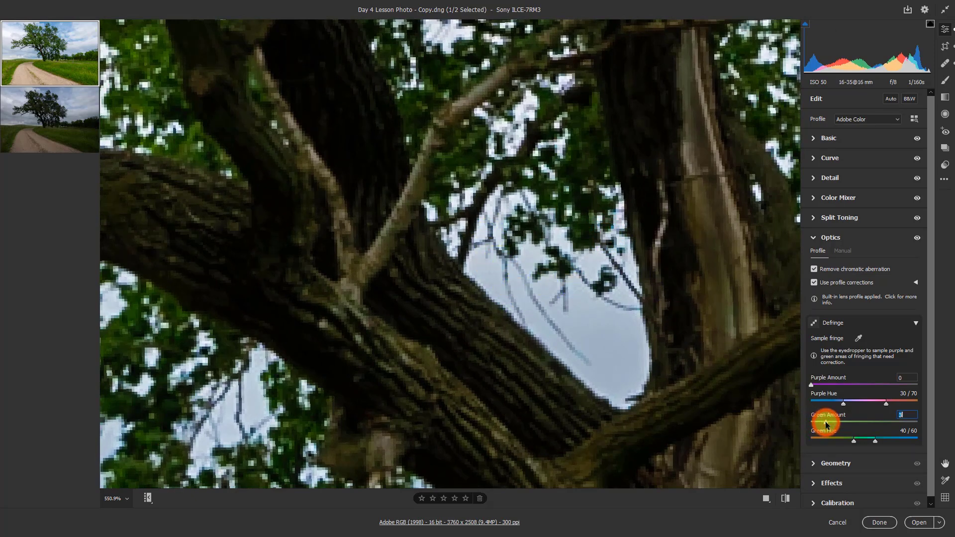
{"action": "left_click", "coordinate": [825, 385]}
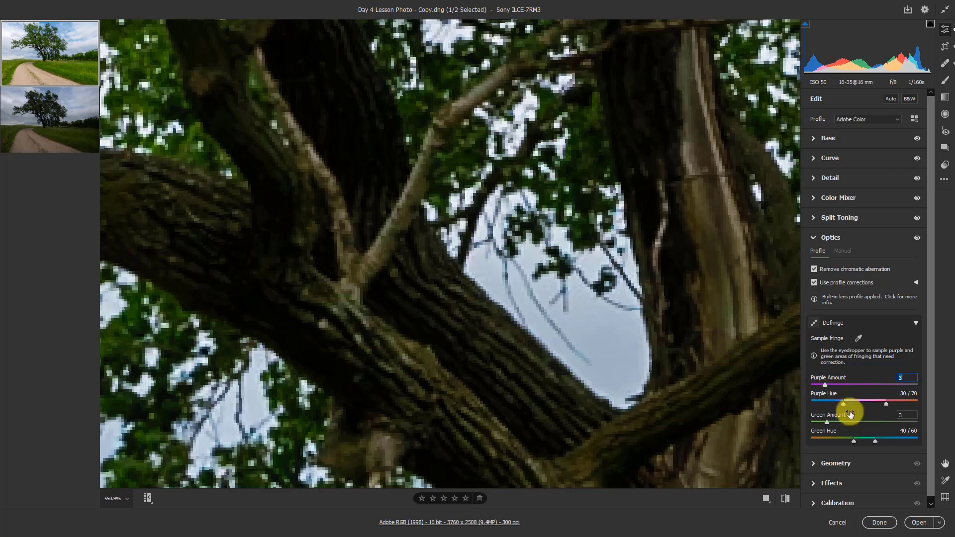
Set the Defringe Purple Hue range to 35/75 and the Green Hue range to 41/75.
{"action": "mouse_move", "coordinate": [864, 400]}
{"action": "left_mouse_down"}
{"action": "mouse_move", "coordinate": [883, 404]}
{"action": "mouse_move", "coordinate": [846, 397]}
{"action": "mouse_move", "coordinate": [870, 400]}
{"action": "left_mouse_up"}
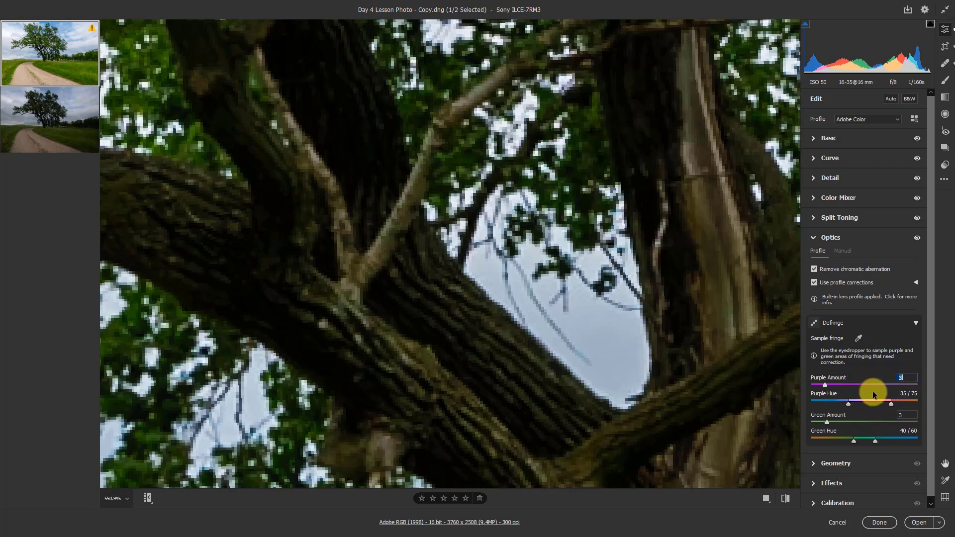
{"action": "mouse_move", "coordinate": [879, 444]}
{"action": "left_mouse_down"}
{"action": "mouse_move", "coordinate": [857, 439]}
{"action": "mouse_move", "coordinate": [891, 438]}
{"action": "mouse_move", "coordinate": [855, 434]}
{"action": "mouse_move", "coordinate": [874, 428]}
{"action": "mouse_move", "coordinate": [848, 436]}
{"action": "mouse_move", "coordinate": [876, 435]}
{"action": "left_mouse_up"}
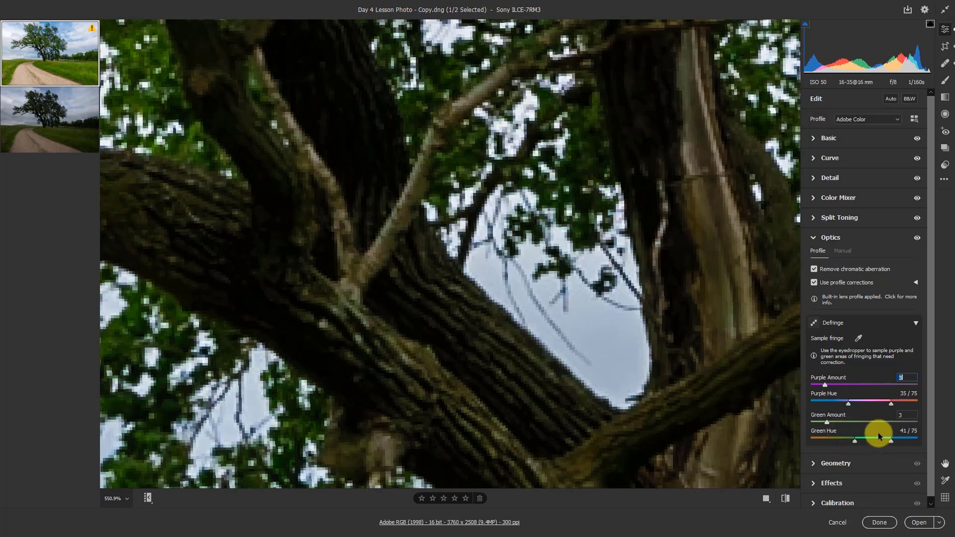
{"action": "right_click", "coordinate": [601, 238]}
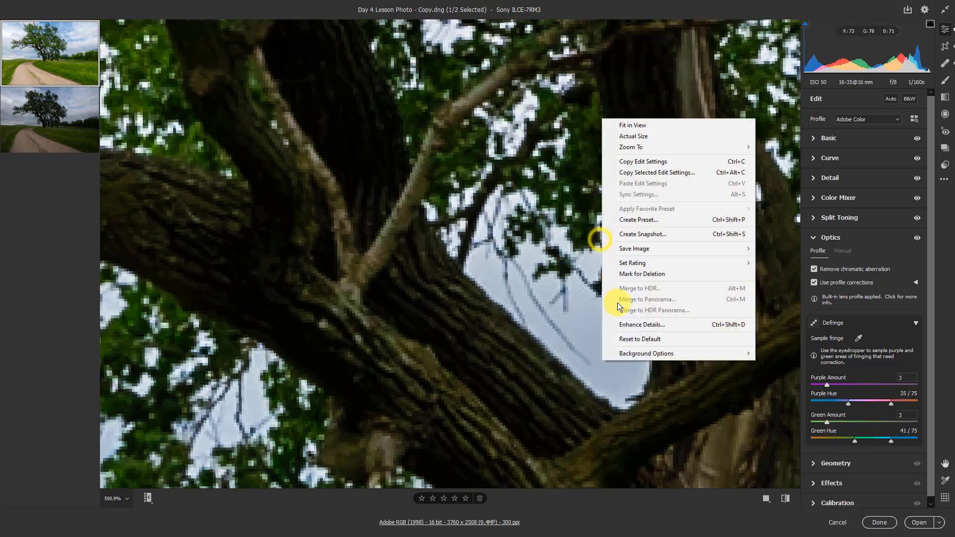
{"action": "left_click", "coordinate": [629, 127]}
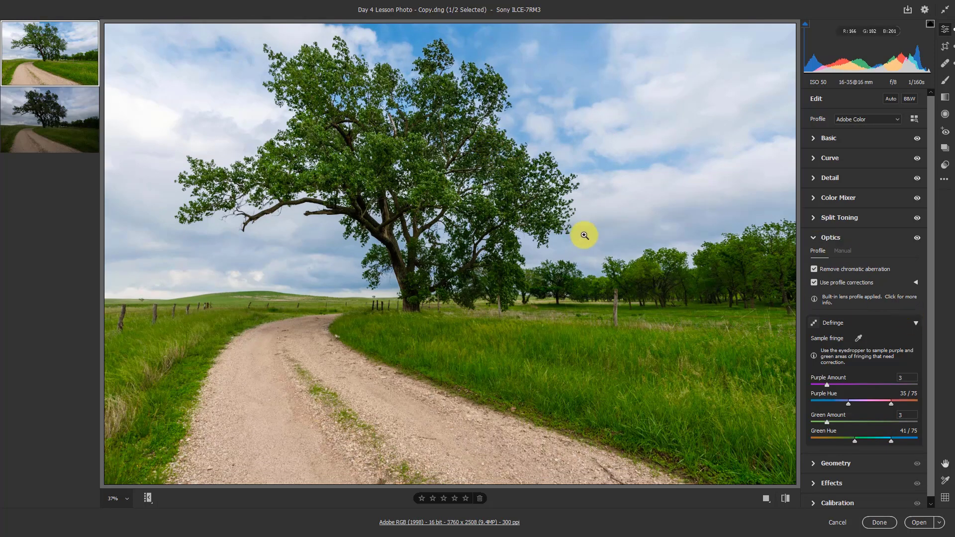
{"action": "left_click", "coordinate": [914, 323]}
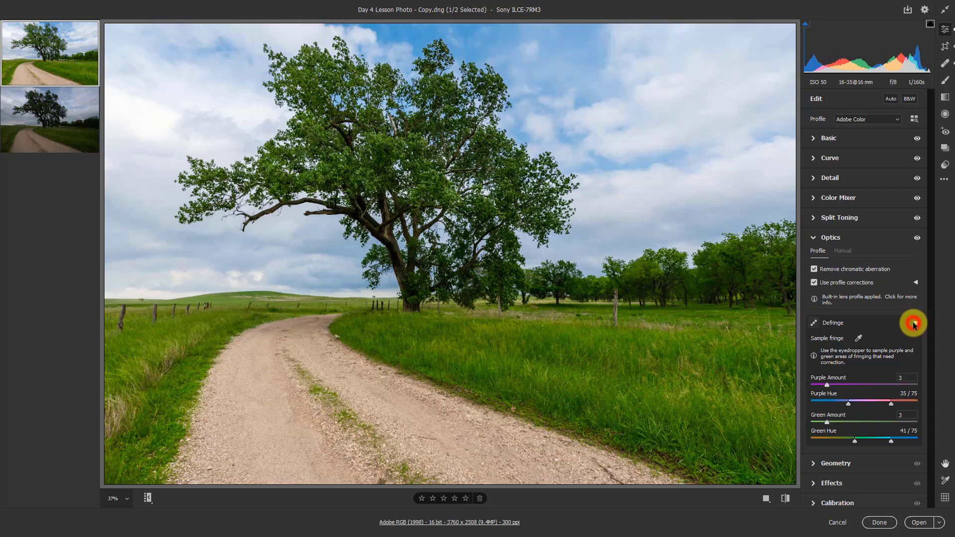
{"action": "left_click", "coordinate": [813, 239]}
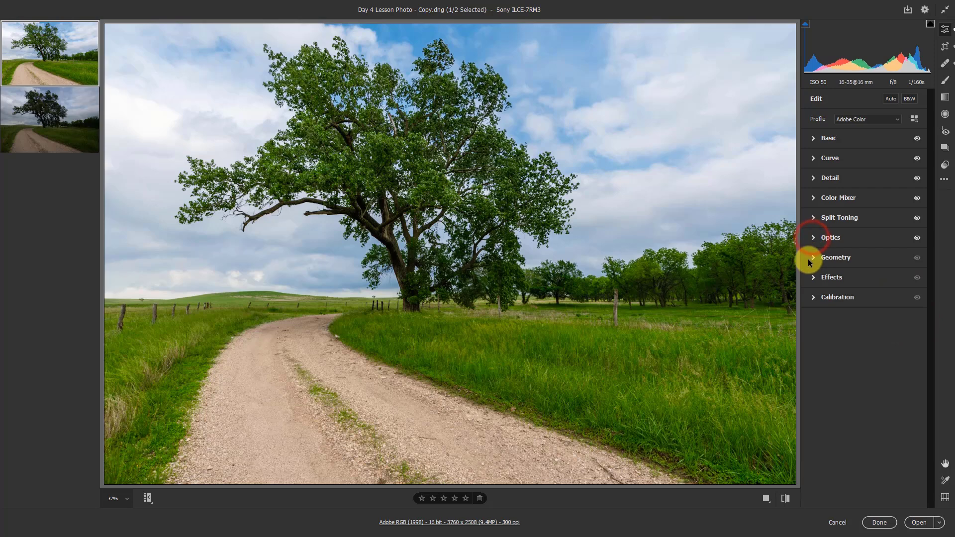
Try manual Geometry transformations of Vertical +14 and Rotate -0.2, and reset the Geometry settings.
{"action": "left_click", "coordinate": [813, 257]}
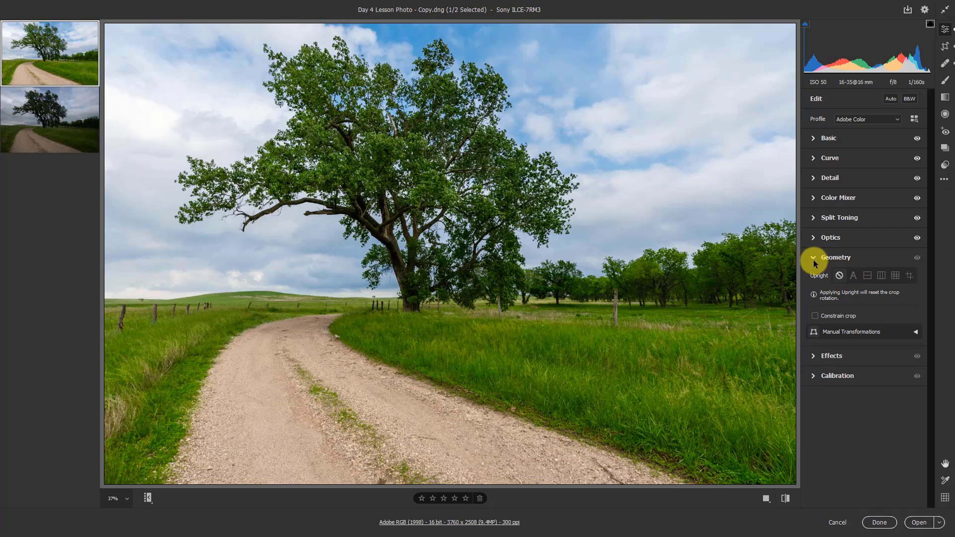
{"action": "left_click", "coordinate": [852, 332]}
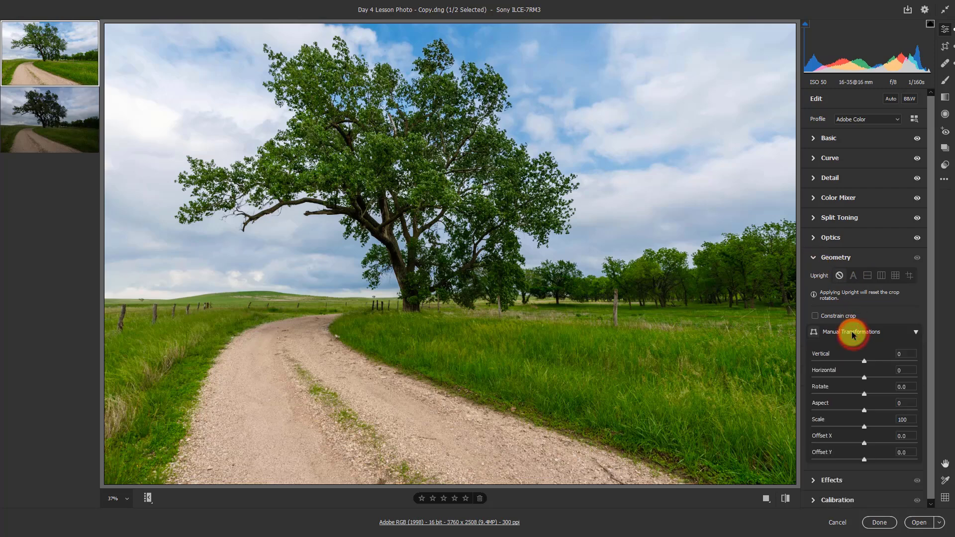
{"action": "mouse_move", "coordinate": [864, 359]}
{"action": "left_mouse_down"}
{"action": "mouse_move", "coordinate": [856, 363]}
{"action": "mouse_move", "coordinate": [871, 359]}
{"action": "left_mouse_up"}
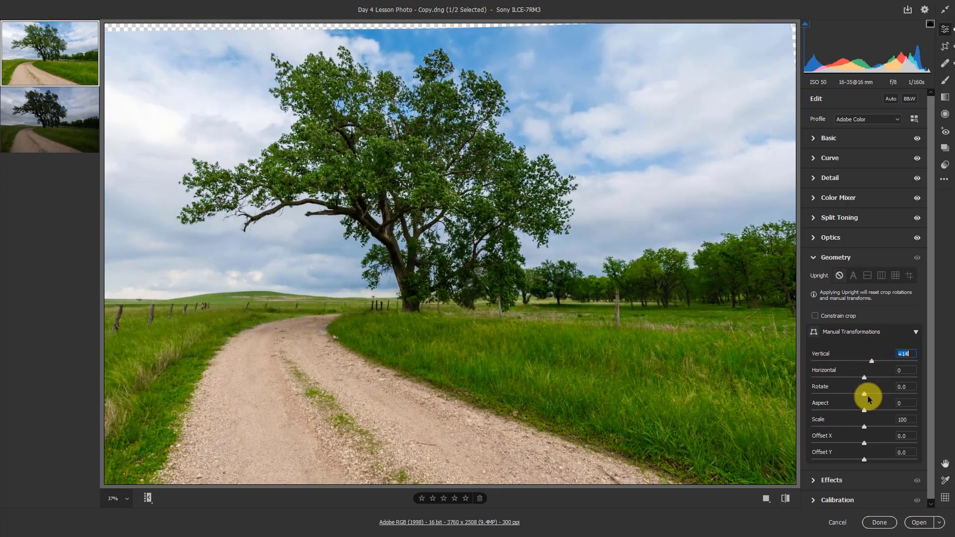
{"action": "left_click_drag", "start_coordinate": [866, 396], "coordinate": [864, 393]}
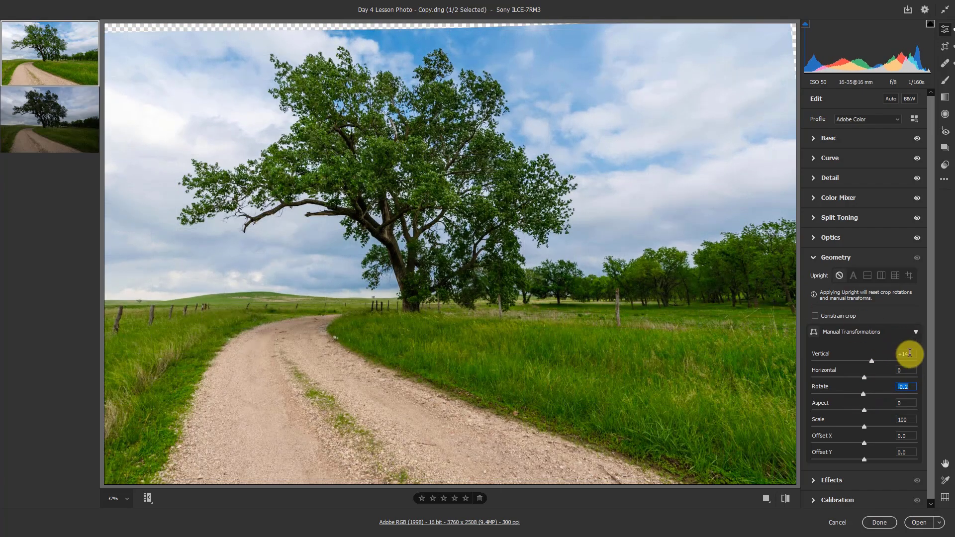
{"action": "left_click", "coordinate": [916, 332]}
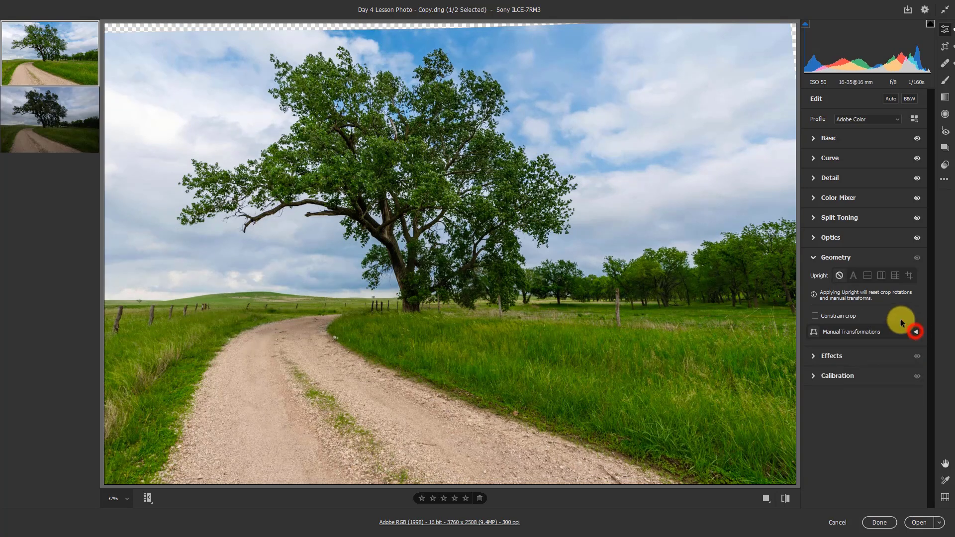
{"action": "left_click", "coordinate": [832, 256], "text": "alt"}
{"action": "left_click", "coordinate": [815, 258]}
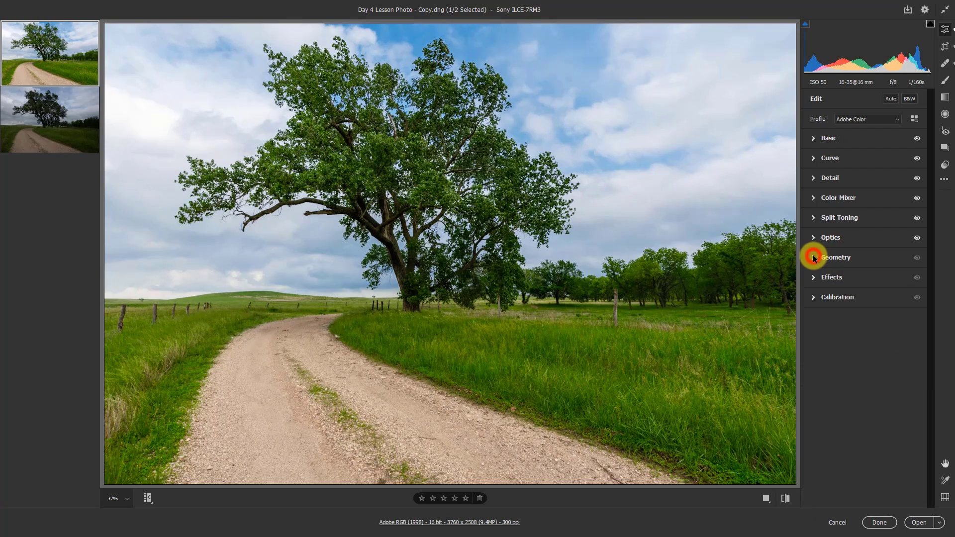
Try Grain amounts of 90 and 100 on the photo, and return Grain to 0.
{"action": "left_click", "coordinate": [814, 277]}
{"action": "left_click_drag", "start_coordinate": [816, 301], "coordinate": [906, 301]}
{"action": "left_click", "coordinate": [550, 117]}
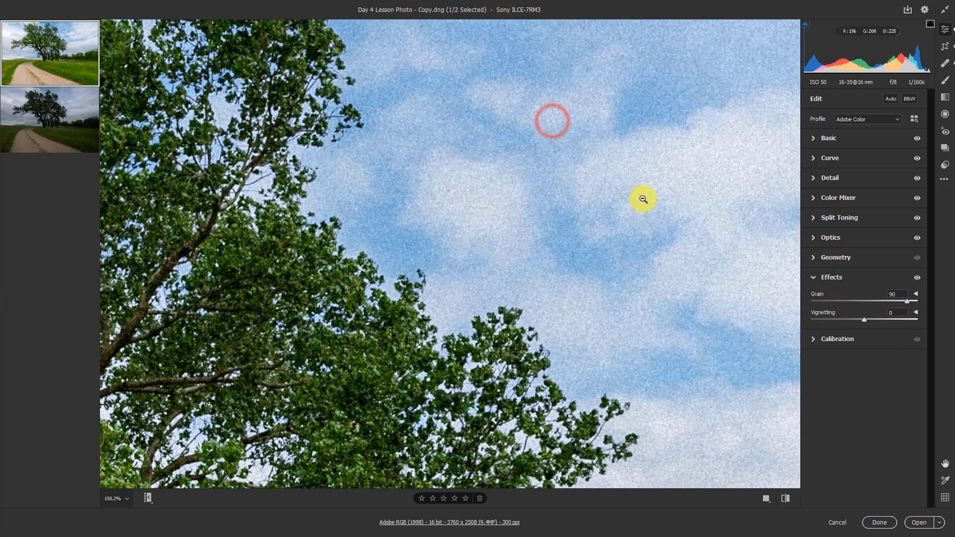
{"action": "left_click_drag", "start_coordinate": [907, 301], "coordinate": [763, 305]}
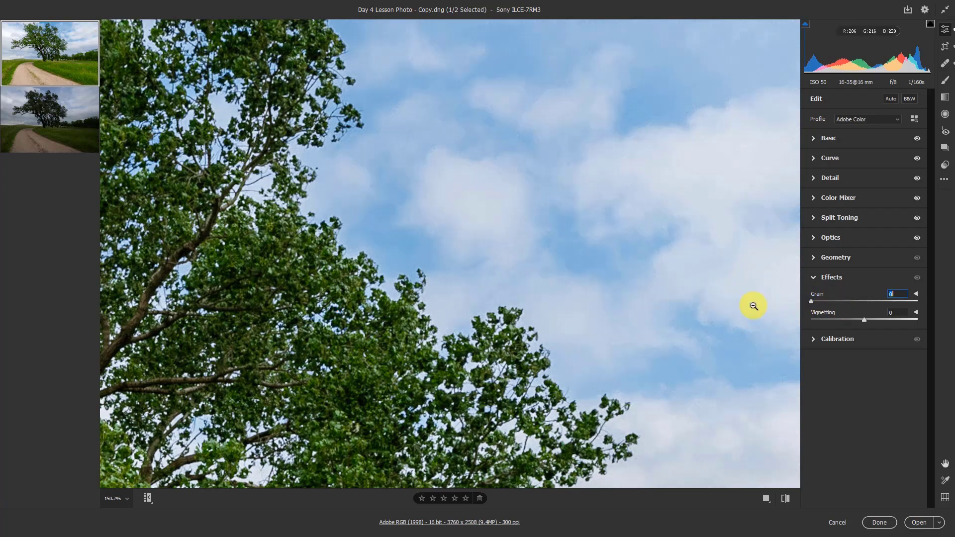
{"action": "right_click", "coordinate": [641, 268]}
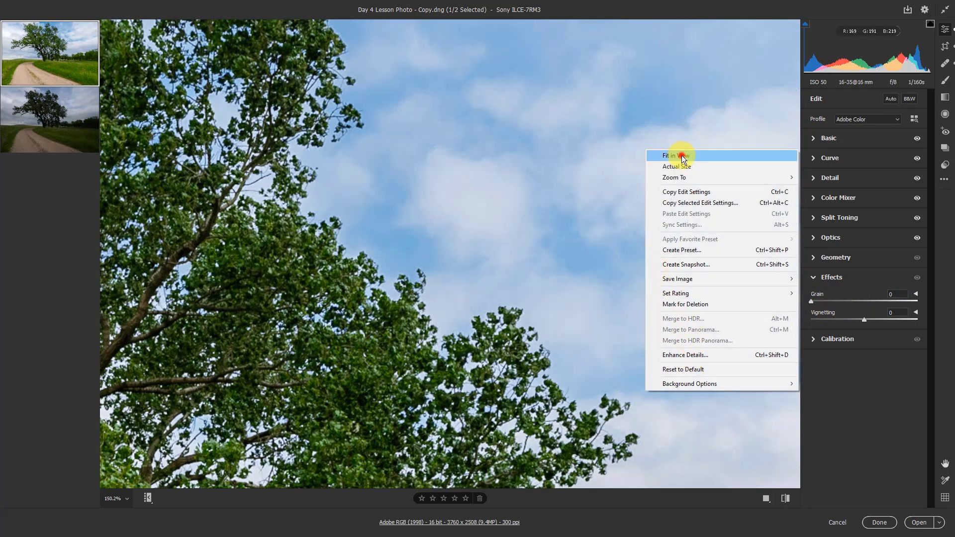
{"action": "left_click", "coordinate": [681, 156]}
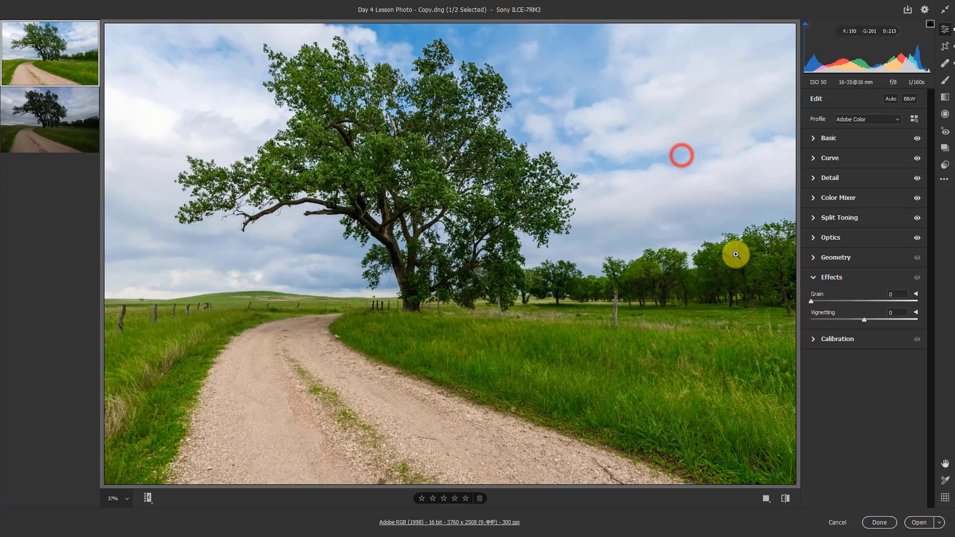
{"action": "left_click", "coordinate": [918, 301]}
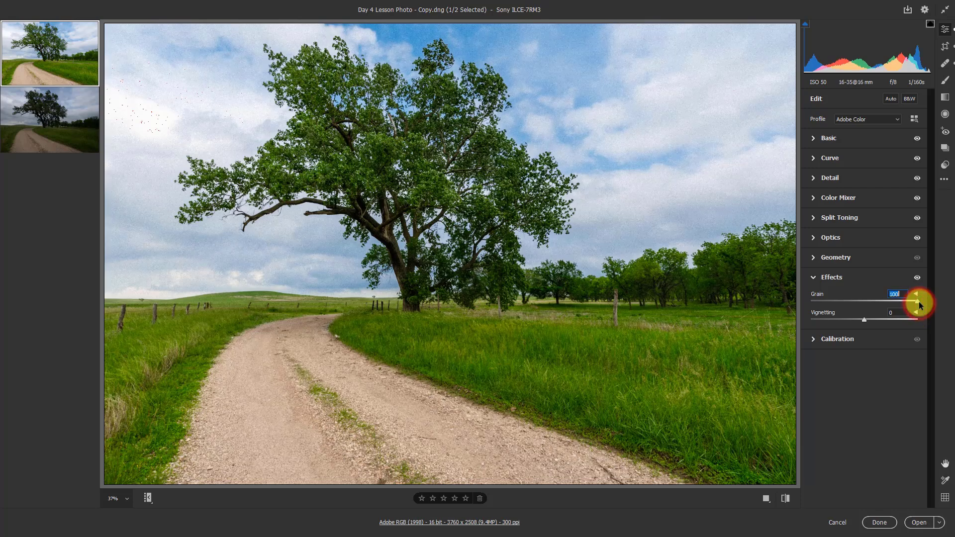
{"action": "type", "text": "0"}
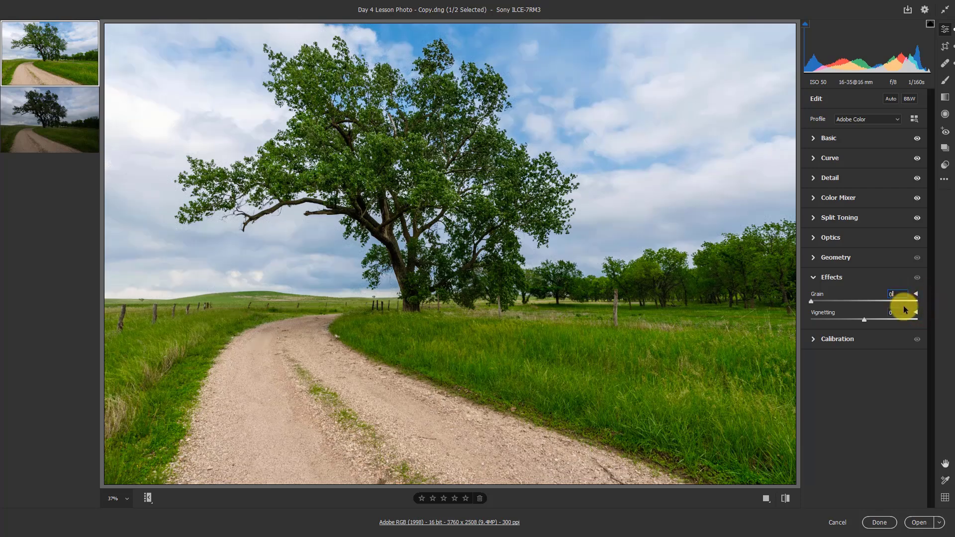
Apply a vignette of -20 to the photo with the Highlight Priority style.
{"action": "left_click", "coordinate": [917, 315]}
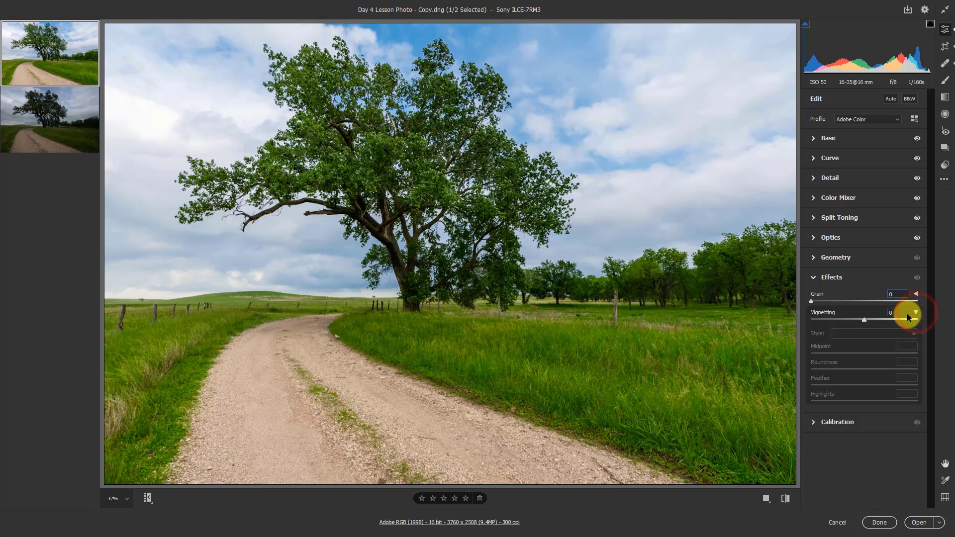
{"action": "left_click_drag", "start_coordinate": [864, 322], "coordinate": [854, 321]}
{"action": "left_click", "coordinate": [855, 337]}
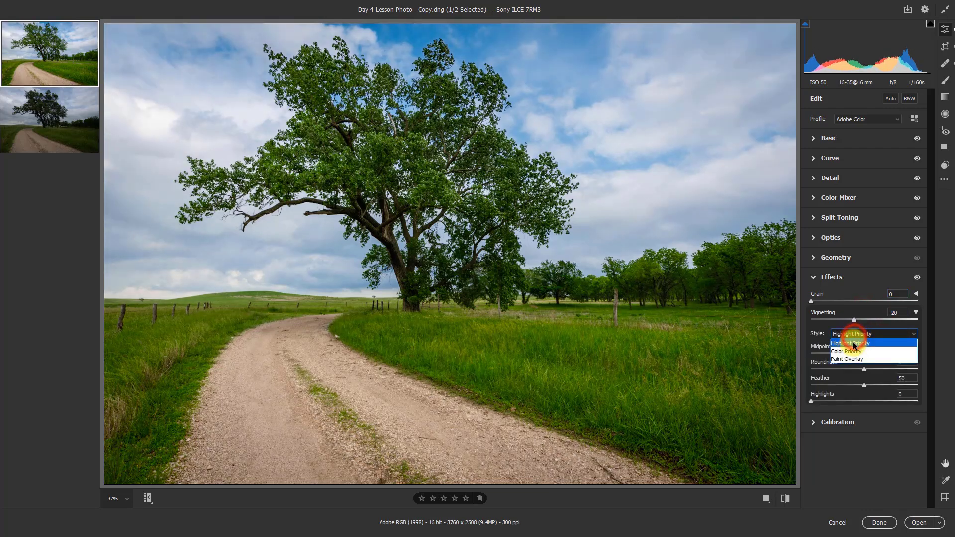
{"action": "left_click", "coordinate": [853, 343]}
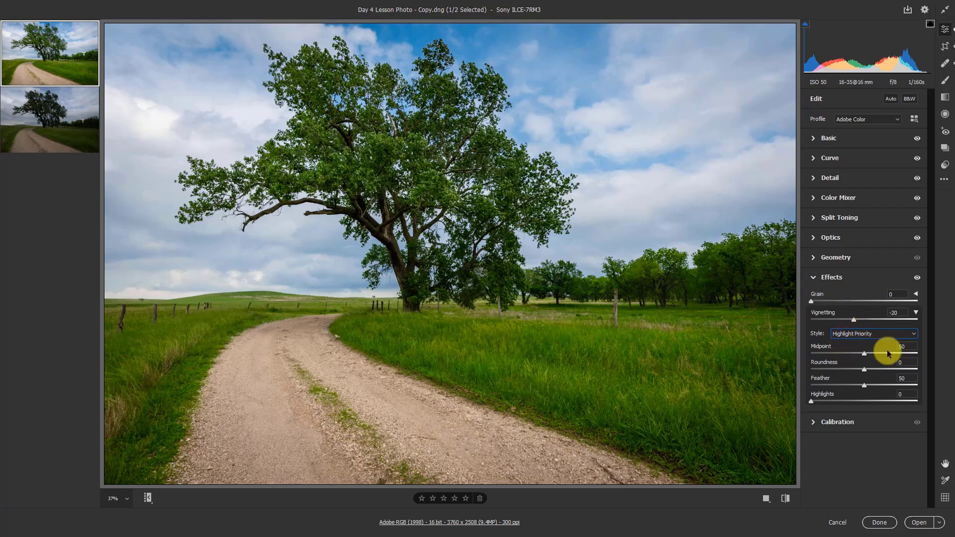
Try an extreme vignette of -100 with Midpoint 0, Roundness -100 and Feather 0, and set the vignette's Highlights to 100.
{"action": "left_click_drag", "start_coordinate": [854, 320], "coordinate": [810, 322]}
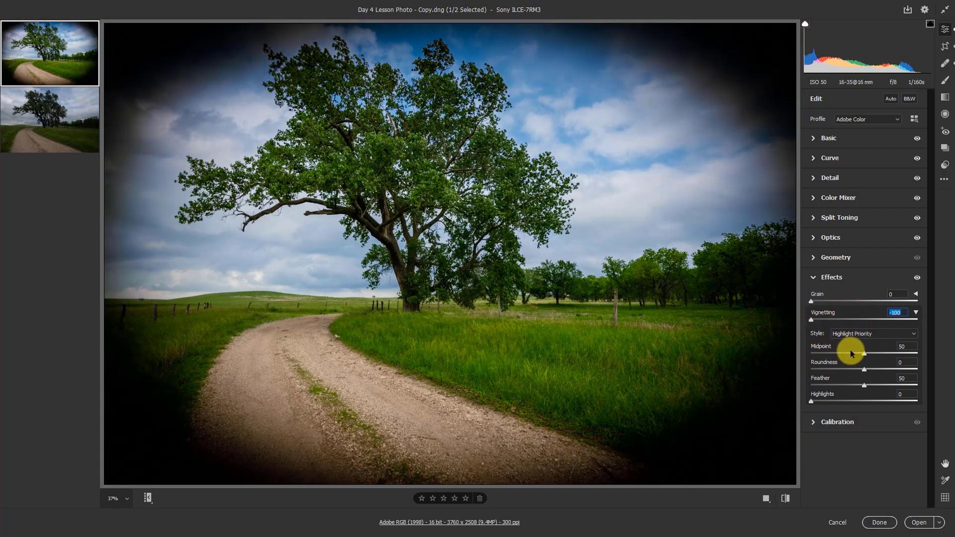
{"action": "left_click_drag", "start_coordinate": [866, 355], "coordinate": [762, 353]}
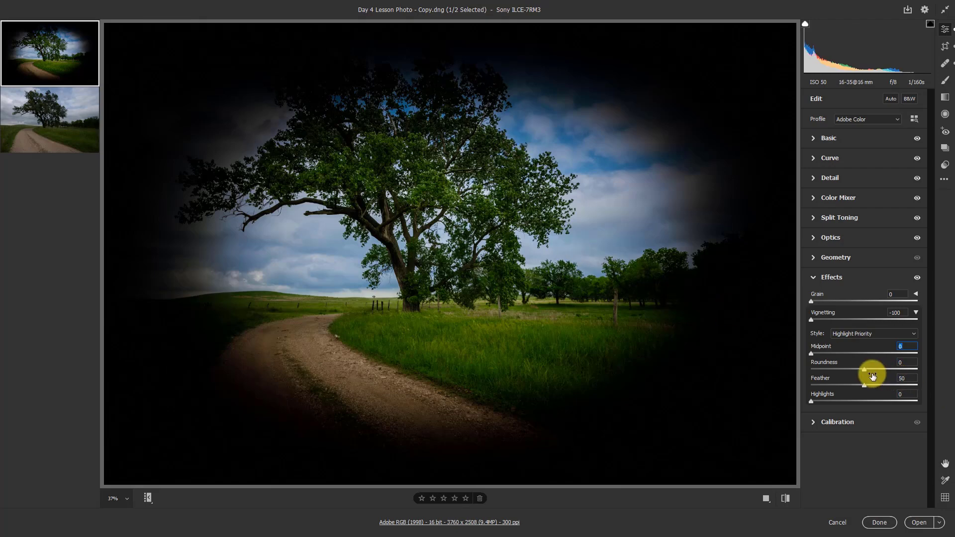
{"action": "left_click_drag", "start_coordinate": [865, 373], "coordinate": [784, 382]}
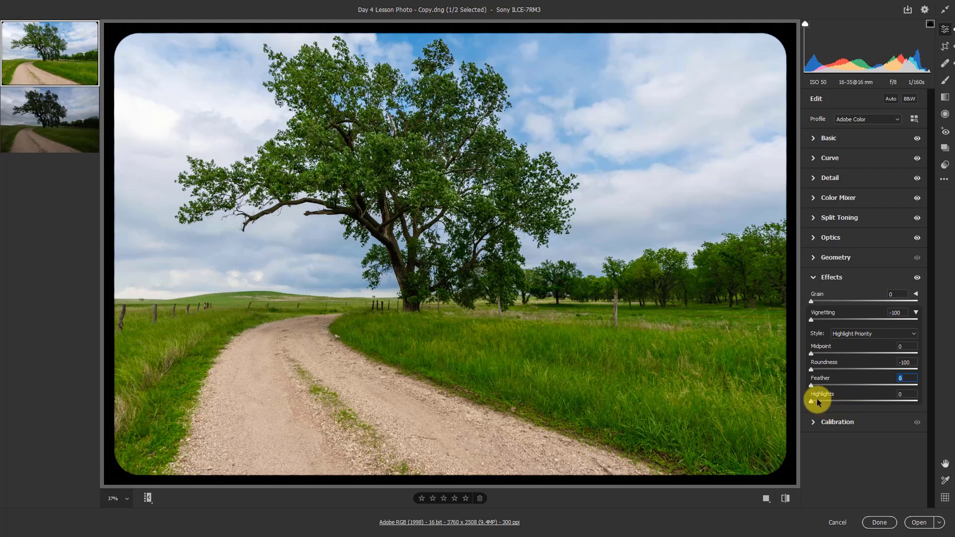
{"action": "left_click_drag", "start_coordinate": [810, 401], "coordinate": [940, 398]}
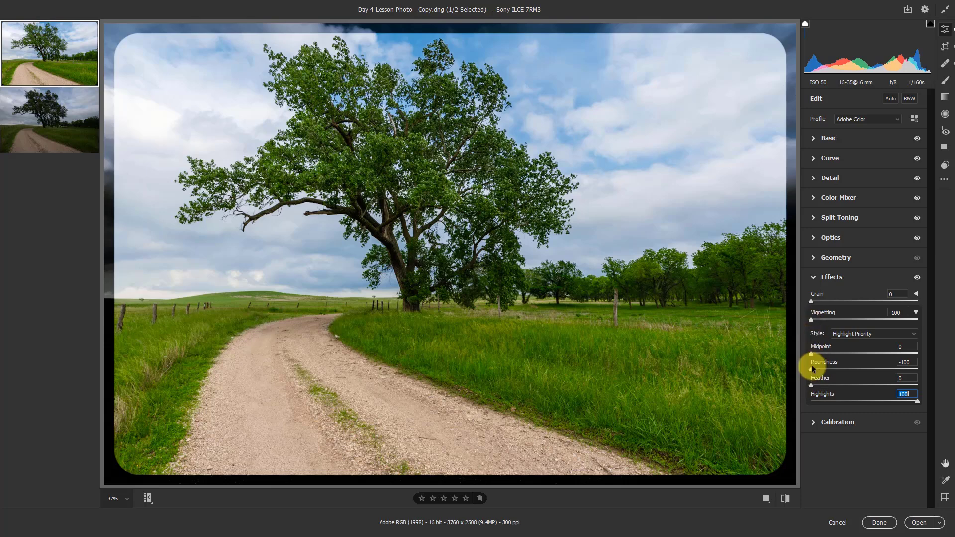
Soften the vignette by setting Vignetting to -15, Midpoint to 45, Roundness to -48 and Feather to 72.
{"action": "left_click_drag", "start_coordinate": [811, 368], "coordinate": [872, 359]}
{"action": "left_click_drag", "start_coordinate": [815, 321], "coordinate": [853, 352]}
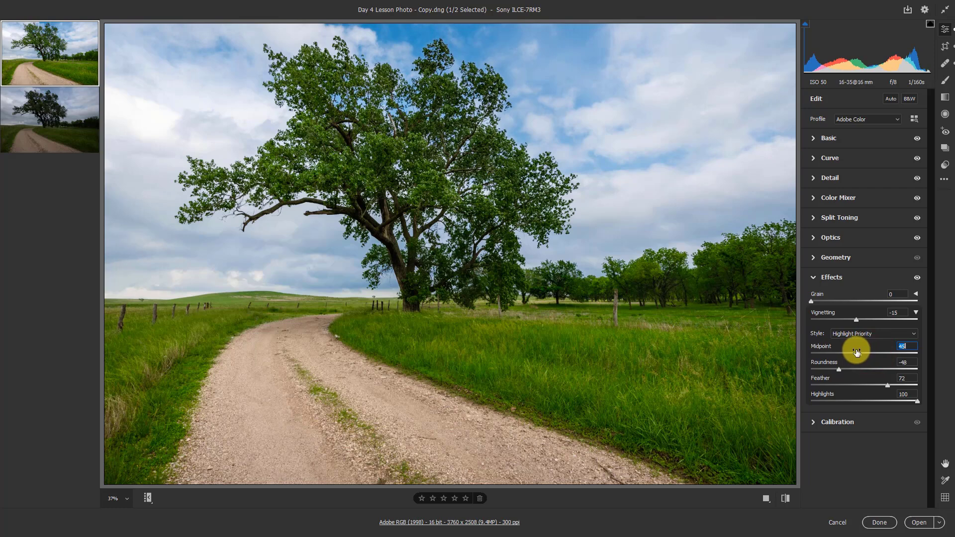
{"action": "left_click", "coordinate": [816, 278]}
Compare the photo with and without the Effects adjustments.
{"action": "left_click", "coordinate": [917, 277]}
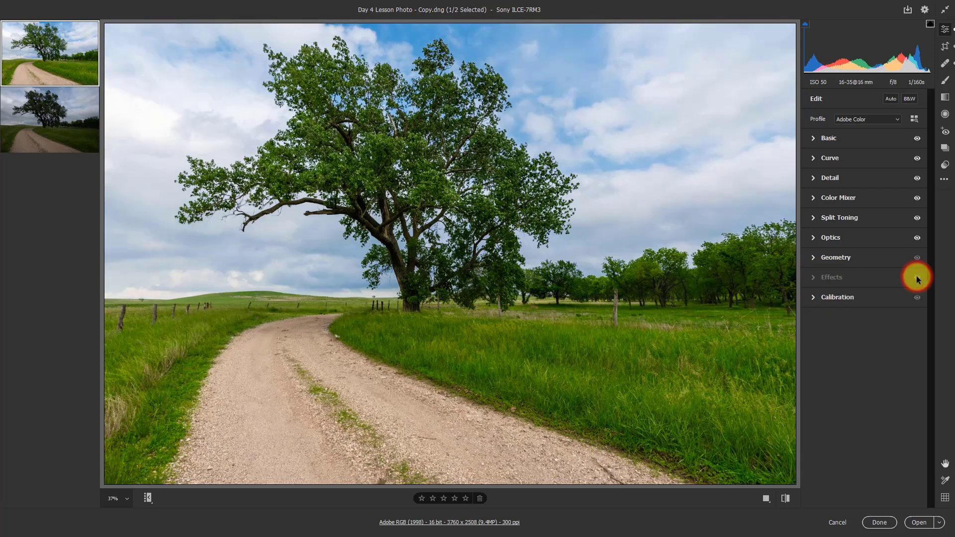
{"action": "left_click", "coordinate": [916, 277]}
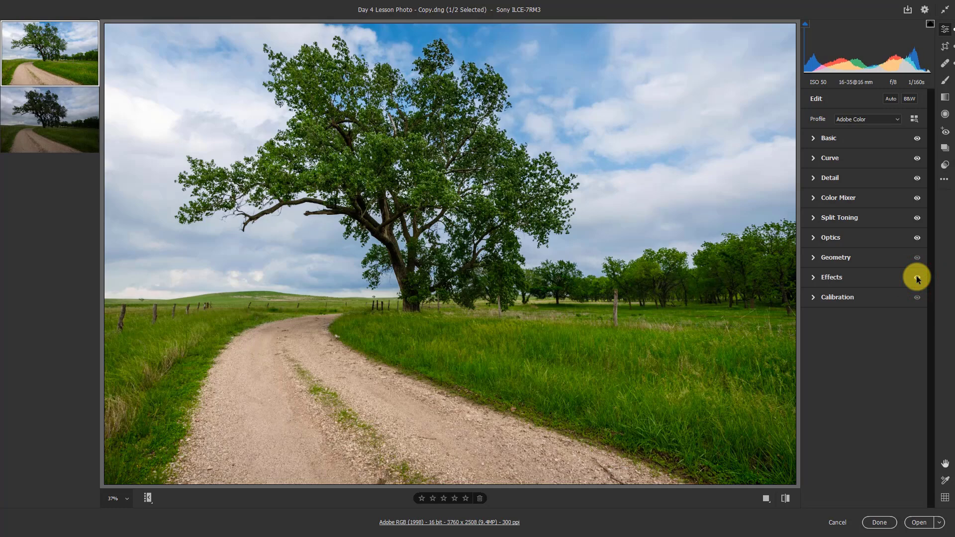
{"action": "left_click", "coordinate": [917, 278]}
{"action": "left_click", "coordinate": [917, 276]}
Clear the existing color samplers and place new ones on the tree's foliage and on the blue sky above the tree.
{"action": "left_click", "coordinate": [813, 298]}
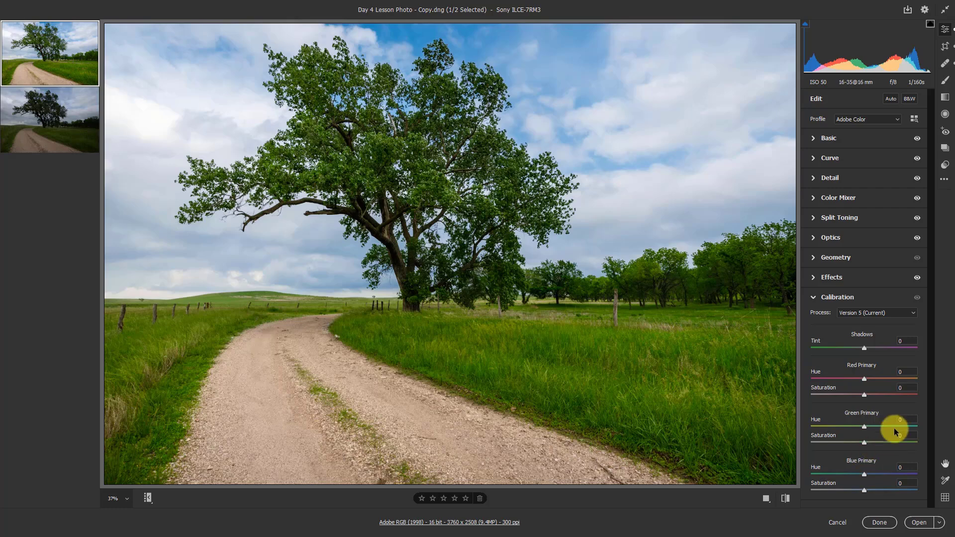
{"action": "left_click", "coordinate": [945, 480]}
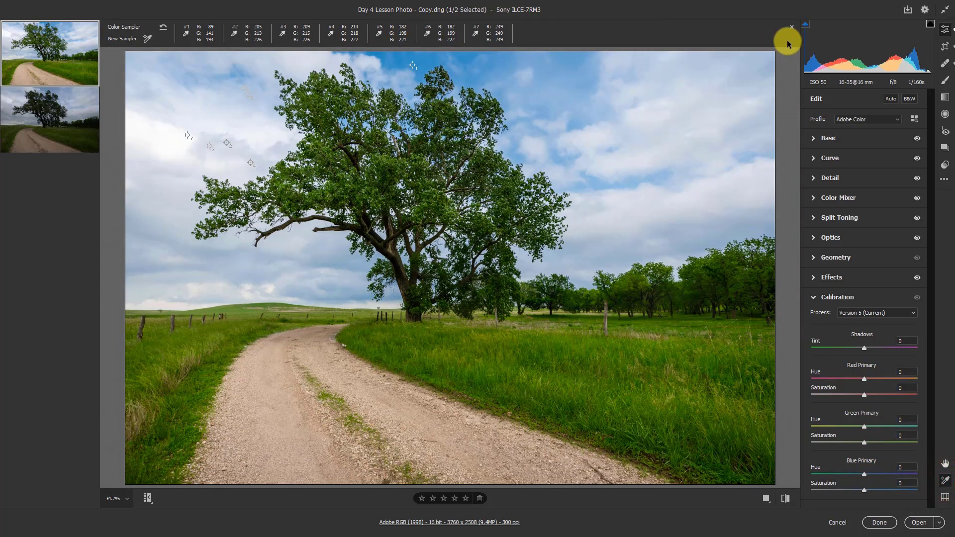
{"action": "left_click", "coordinate": [163, 27]}
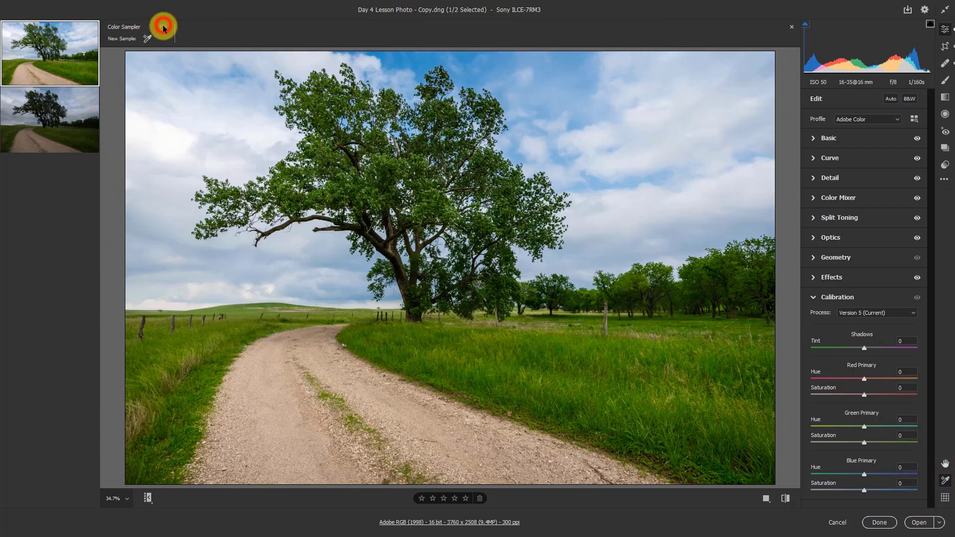
{"action": "left_click", "coordinate": [147, 39]}
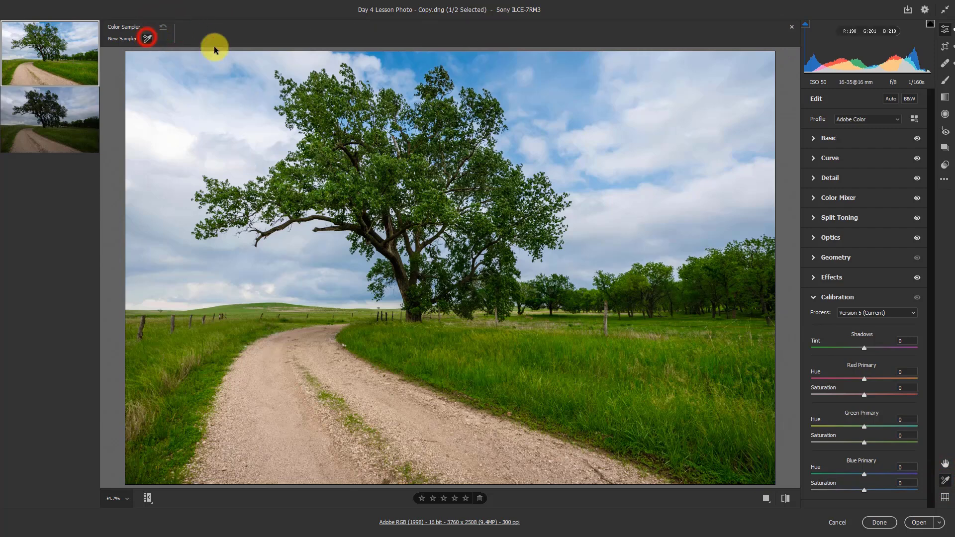
{"action": "left_click", "coordinate": [385, 160]}
{"action": "left_click", "coordinate": [419, 61]}
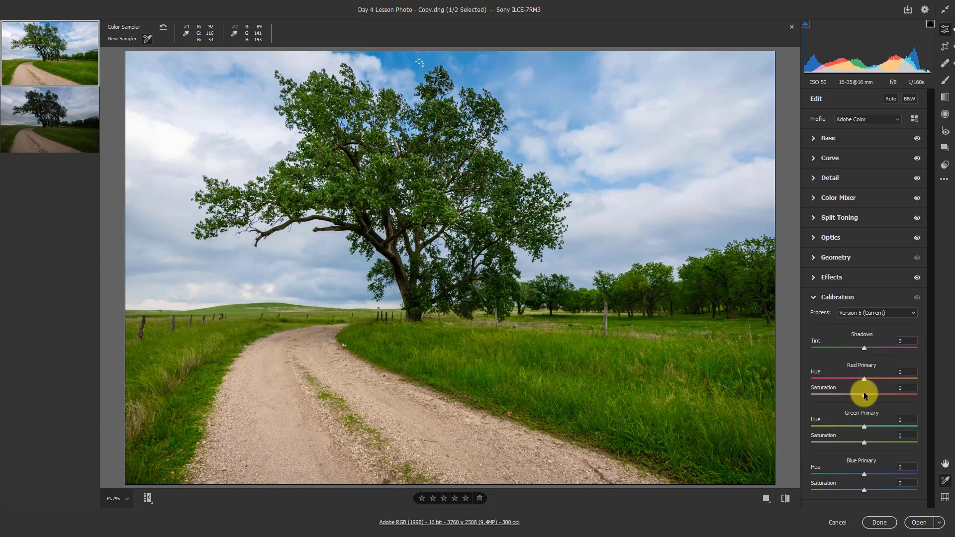
Try a Red Primary Saturation of +51 in Calibration and review the Color Mixer settings.
{"action": "left_click_drag", "start_coordinate": [864, 393], "coordinate": [891, 389]}
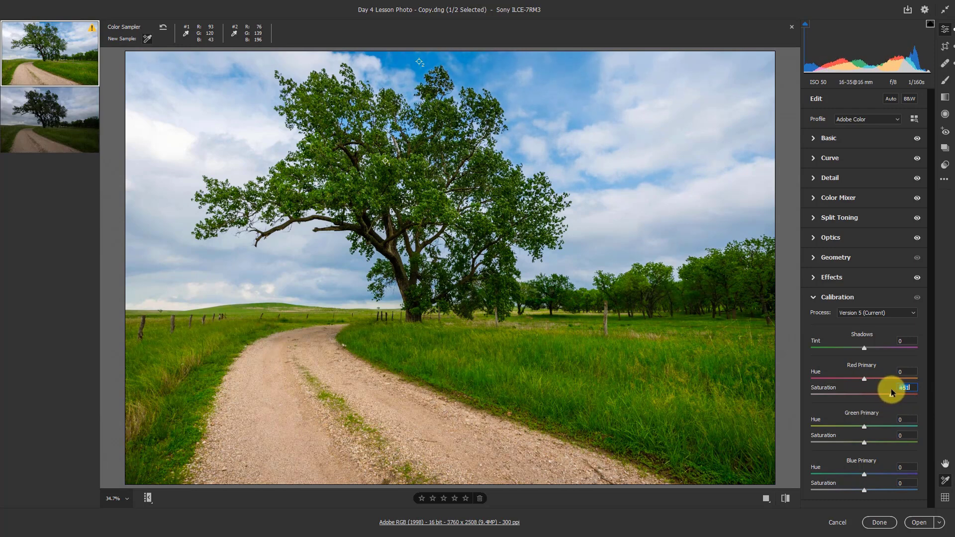
{"action": "left_click", "coordinate": [810, 198]}
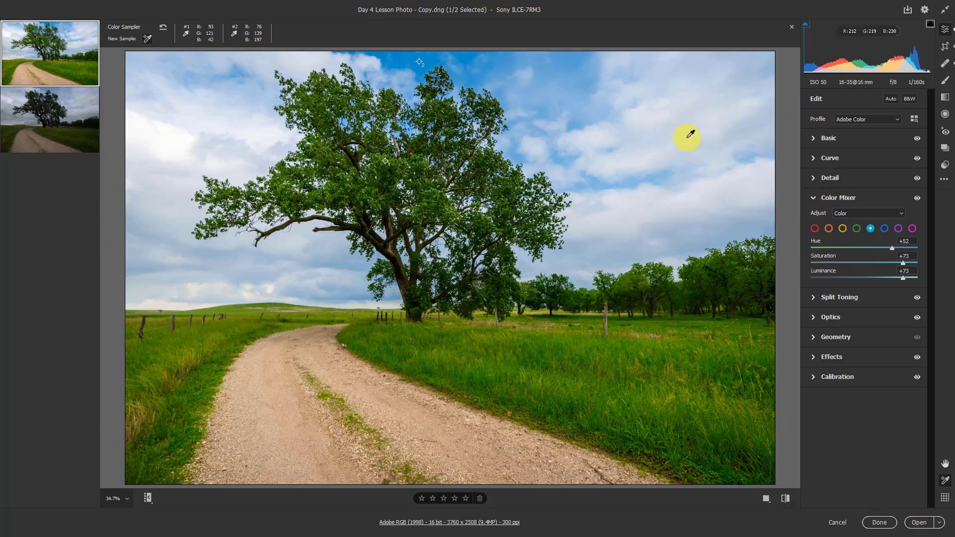
{"action": "left_click", "coordinate": [813, 197]}
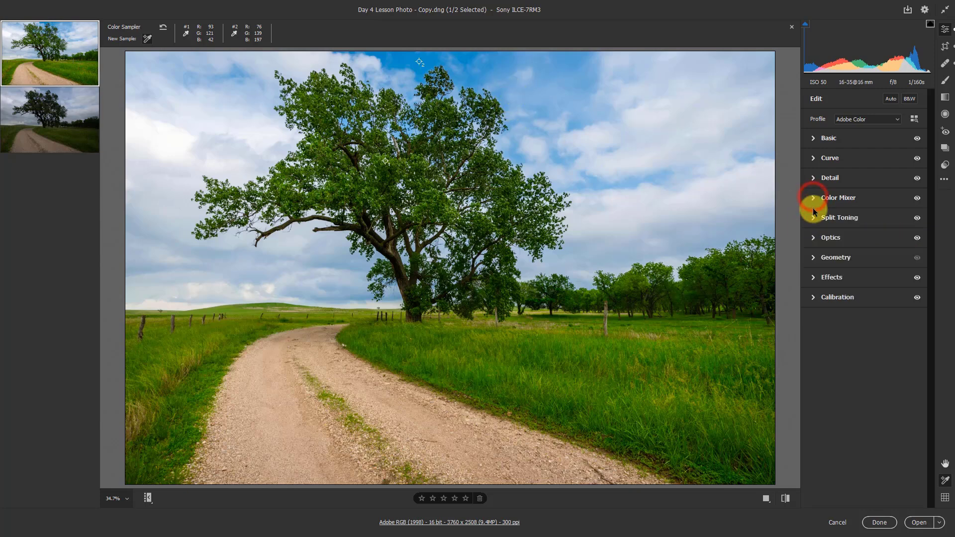
{"action": "left_click", "coordinate": [814, 298]}
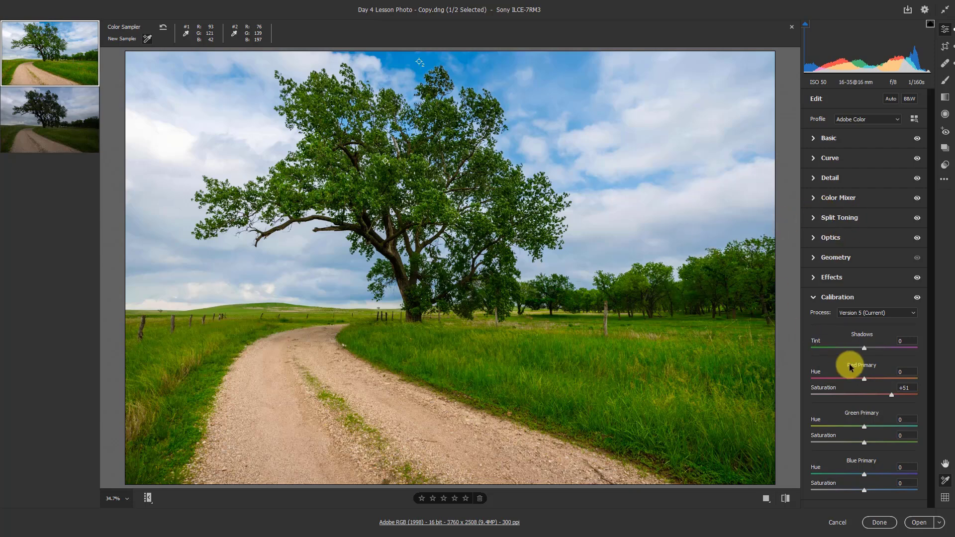
Calibrate the primaries: Red Hue +8 and Saturation +24, Green Hue -2 and Saturation +28, Blue Hue -6 and Saturation +11.
{"action": "mouse_move", "coordinate": [864, 379]}
{"action": "left_mouse_down"}
{"action": "mouse_move", "coordinate": [849, 378]}
{"action": "mouse_move", "coordinate": [878, 377]}
{"action": "mouse_move", "coordinate": [867, 366]}
{"action": "mouse_move", "coordinate": [893, 360]}
{"action": "mouse_move", "coordinate": [860, 362]}
{"action": "mouse_move", "coordinate": [905, 362]}
{"action": "mouse_move", "coordinate": [861, 350]}
{"action": "mouse_move", "coordinate": [869, 368]}
{"action": "left_mouse_up"}
{"action": "left_click_drag", "start_coordinate": [893, 399], "coordinate": [876, 394]}
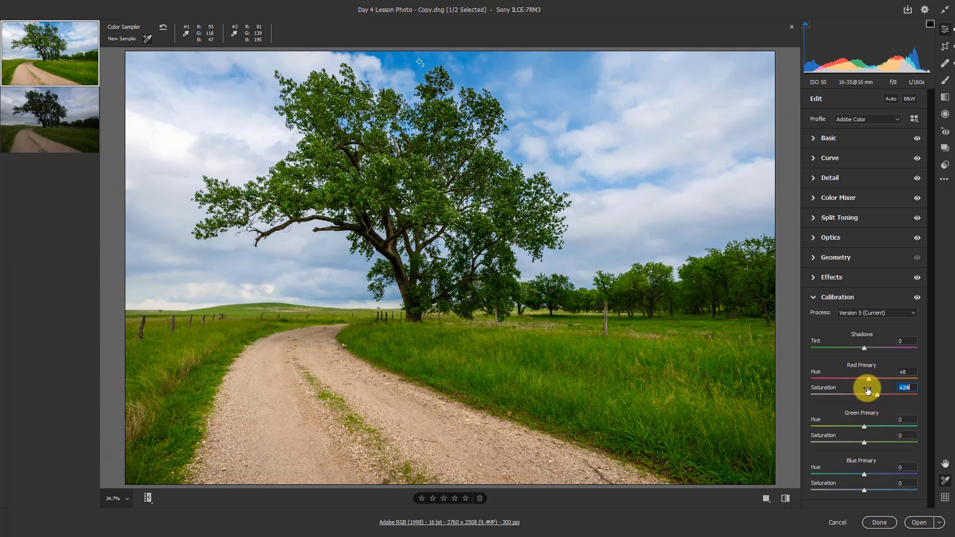
{"action": "left_click_drag", "start_coordinate": [865, 442], "coordinate": [856, 405]}
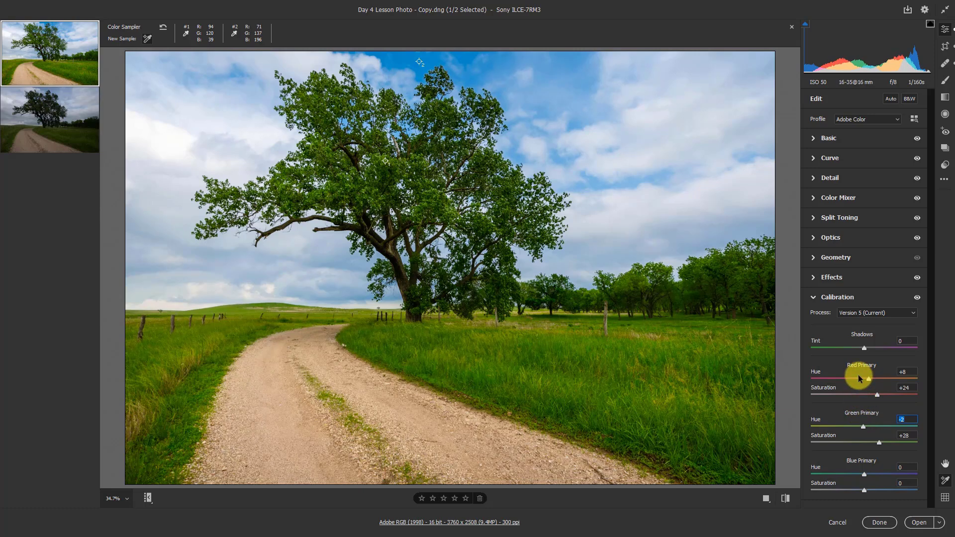
{"action": "left_click", "coordinate": [864, 492]}
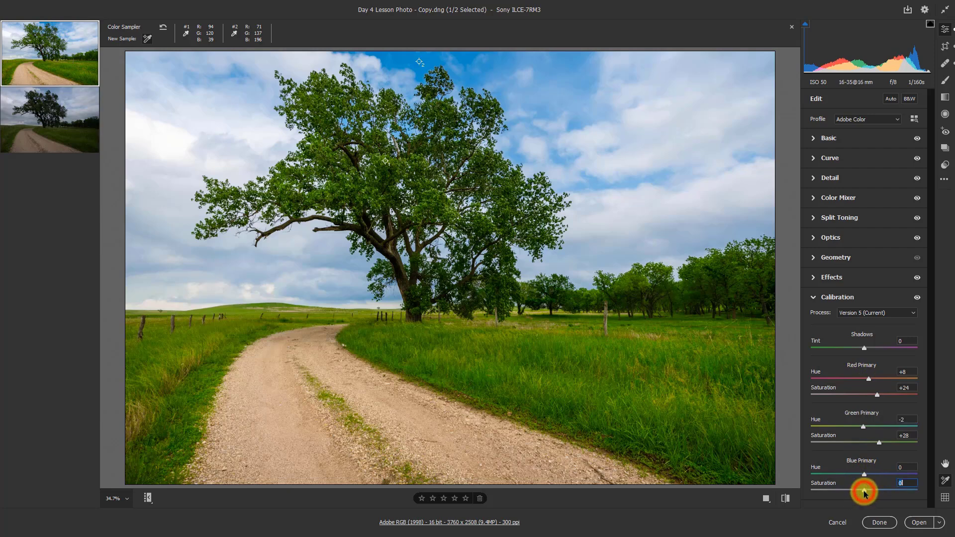
{"action": "left_click_drag", "start_coordinate": [864, 494], "coordinate": [858, 476]}
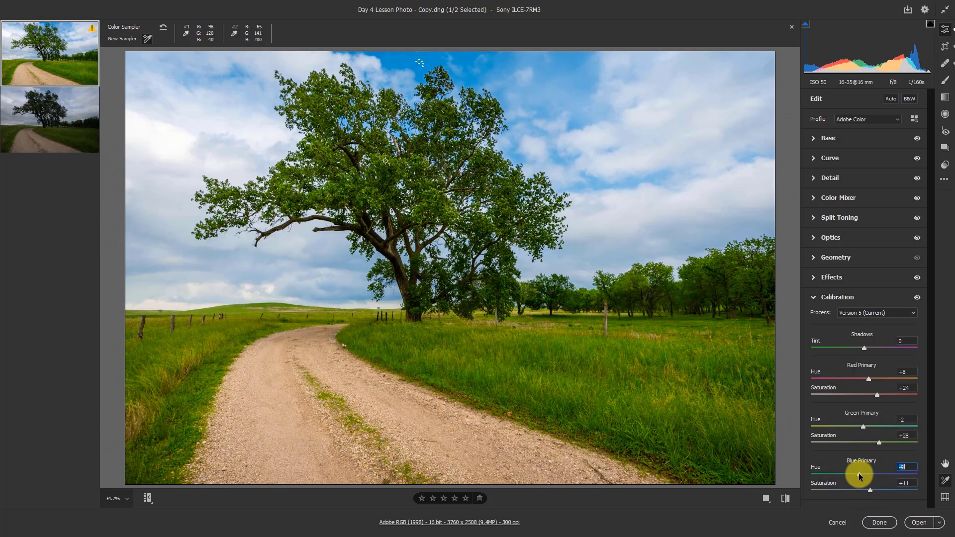
Compare the photo with and without the Calibration adjustments.
{"action": "left_click", "coordinate": [917, 298]}
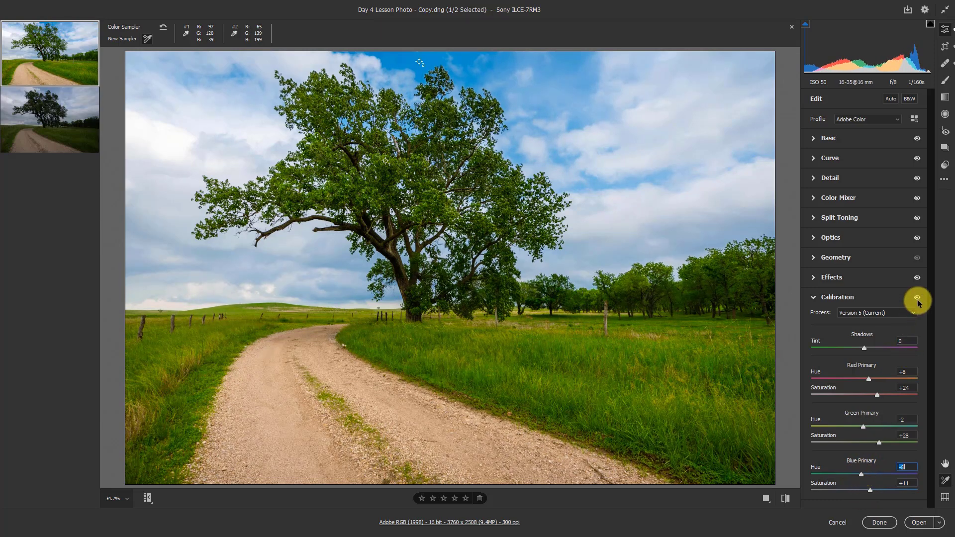
{"action": "left_click", "coordinate": [917, 299]}
{"action": "left_click", "coordinate": [918, 299]}
{"action": "left_click", "coordinate": [918, 298]}
{"action": "left_click", "coordinate": [917, 298]}
{"action": "left_click", "coordinate": [917, 299]}
Set the Calibration Shadows Tint to +10.
{"action": "left_click", "coordinate": [864, 348]}
{"action": "mouse_move", "coordinate": [864, 346]}
{"action": "left_mouse_down"}
{"action": "mouse_move", "coordinate": [882, 347]}
{"action": "mouse_move", "coordinate": [841, 346]}
{"action": "mouse_move", "coordinate": [874, 341]}
{"action": "mouse_move", "coordinate": [855, 341]}
{"action": "mouse_move", "coordinate": [870, 350]}
{"action": "left_mouse_up"}
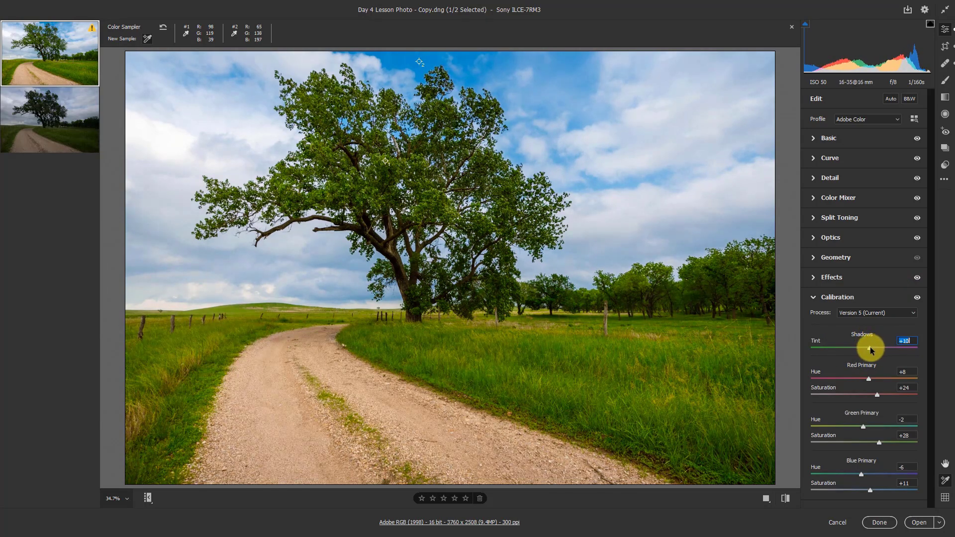
{"action": "left_click", "coordinate": [814, 298]}
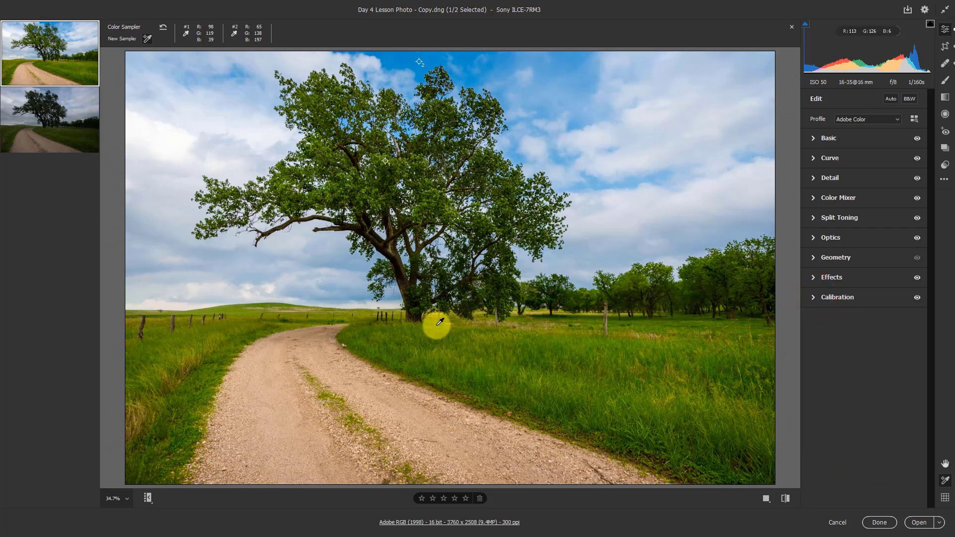
Rate the photo four stars and close the Color Sampler.
{"action": "left_click", "coordinate": [432, 499]}
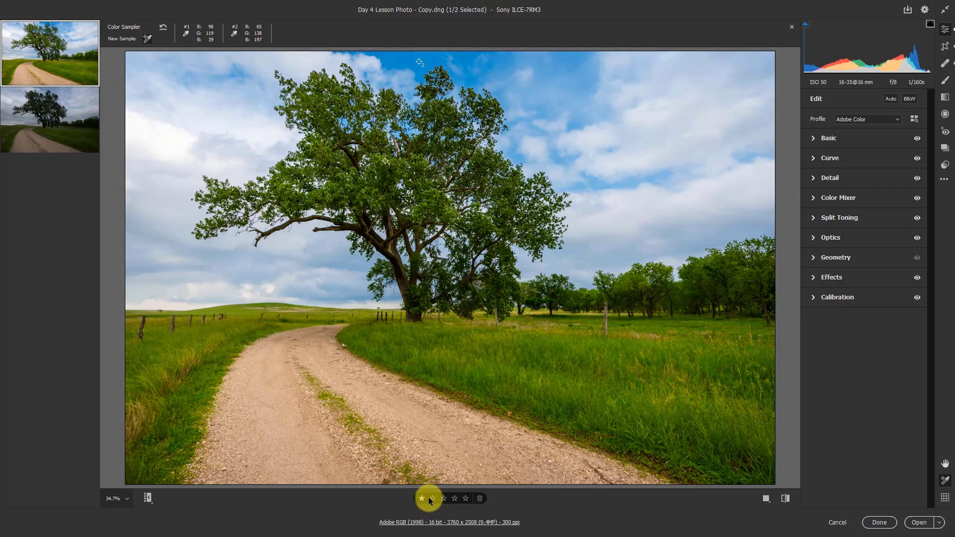
{"action": "left_click", "coordinate": [429, 499]}
{"action": "left_click", "coordinate": [444, 499]}
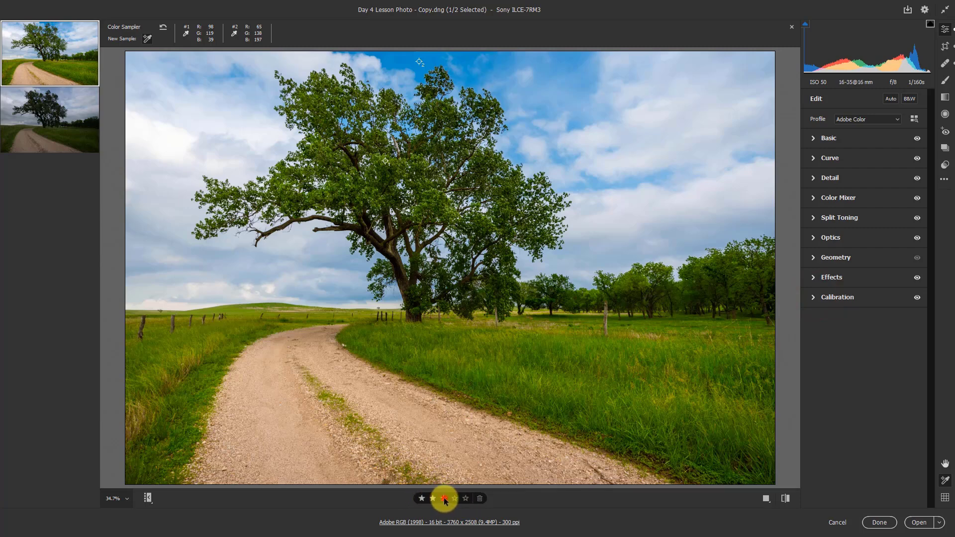
{"action": "left_click", "coordinate": [455, 498]}
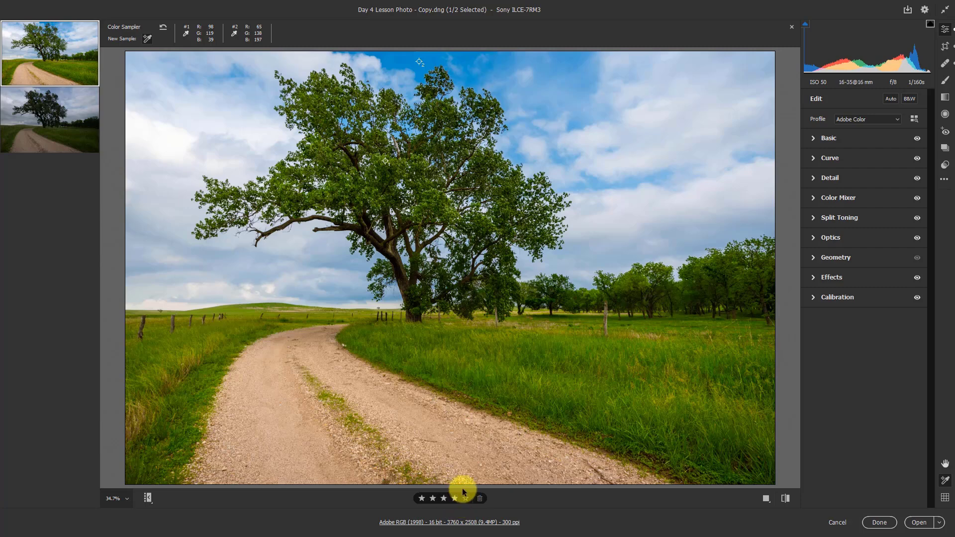
{"action": "left_click", "coordinate": [791, 26]}
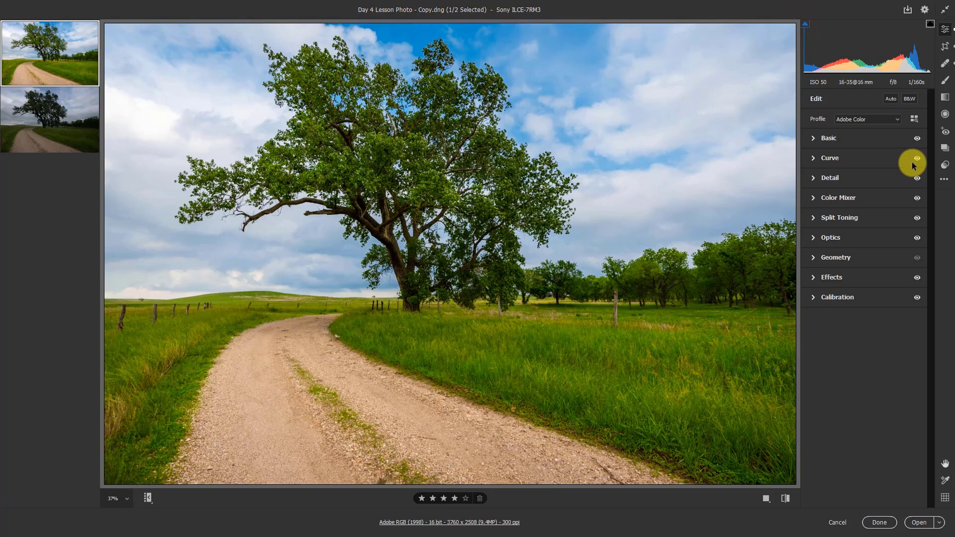
Delete the old snapshots Everything, BW, 2020 Update ACR BW, 2020 Update ACR and 2020 TEST BW.
{"action": "left_click", "coordinate": [945, 148]}
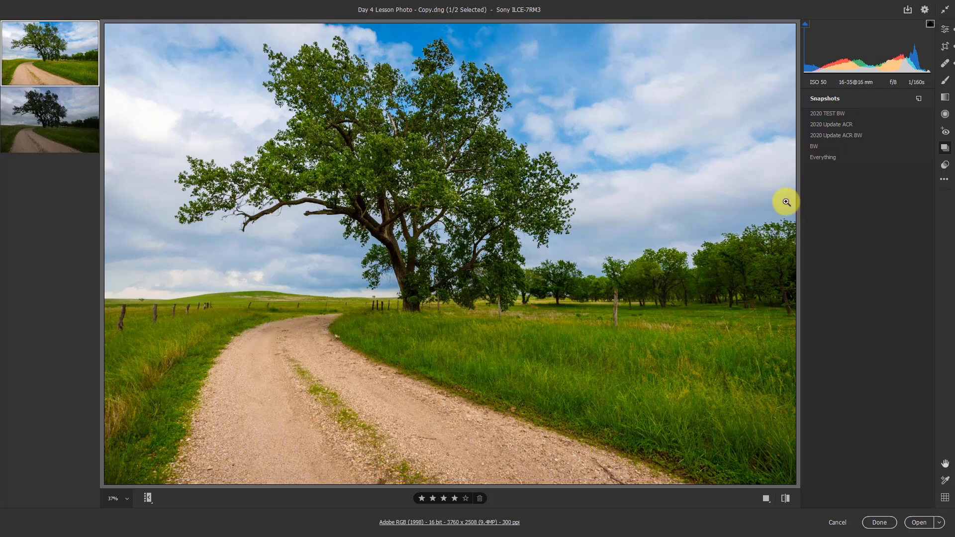
{"action": "right_click", "coordinate": [829, 156]}
{"action": "left_click", "coordinate": [836, 183]}
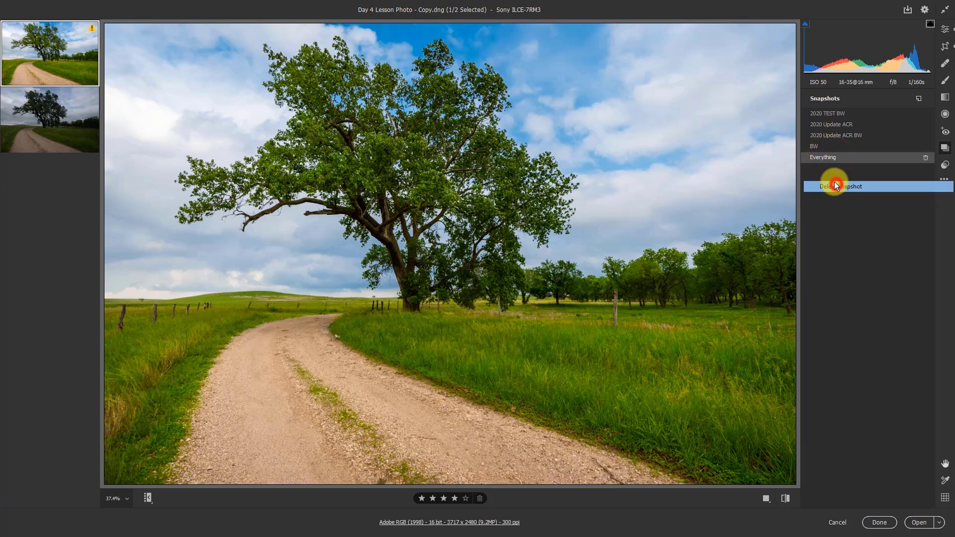
{"action": "right_click", "coordinate": [821, 146]}
{"action": "left_click", "coordinate": [832, 177]}
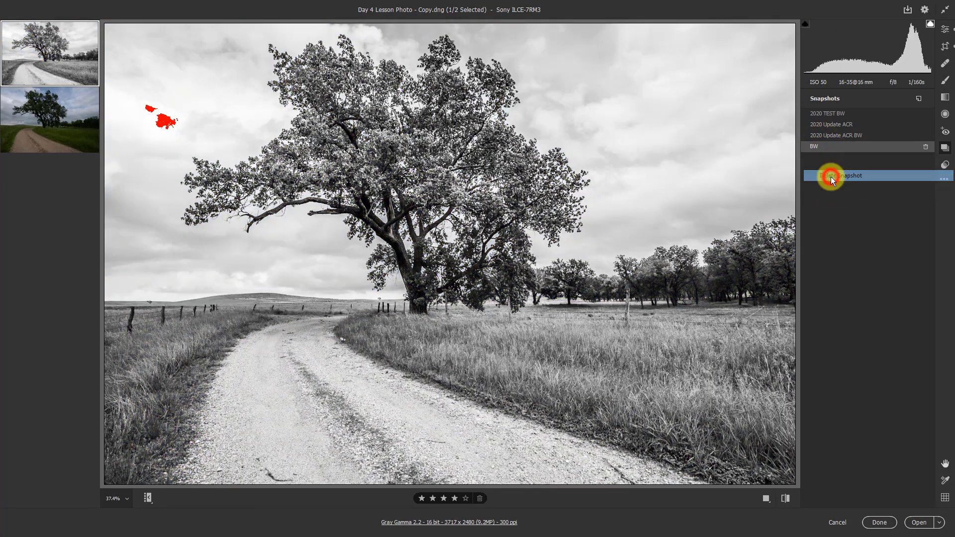
{"action": "right_click", "coordinate": [824, 134]}
{"action": "left_click", "coordinate": [834, 161]}
{"action": "right_click", "coordinate": [829, 124]}
{"action": "left_click", "coordinate": [839, 151]}
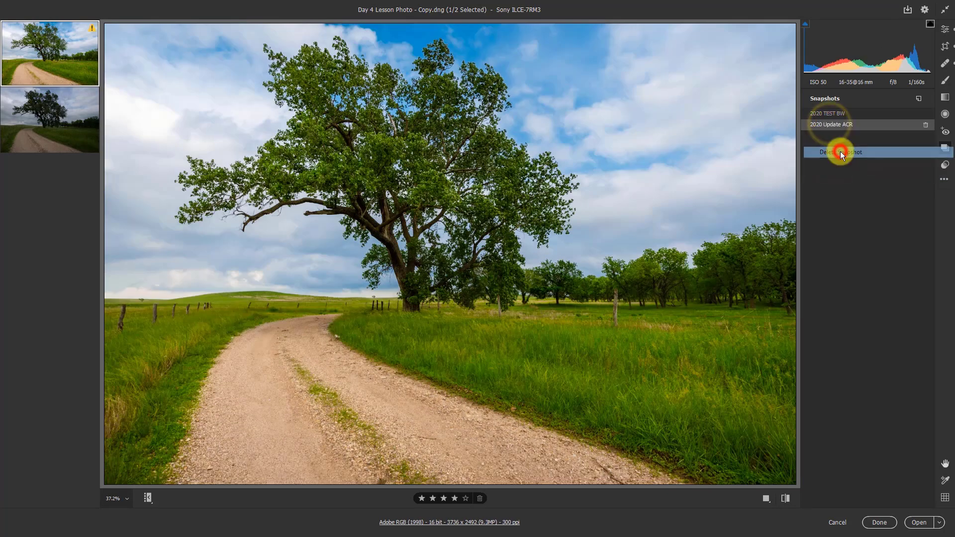
{"action": "right_click", "coordinate": [830, 115]}
{"action": "left_click", "coordinate": [840, 143]}
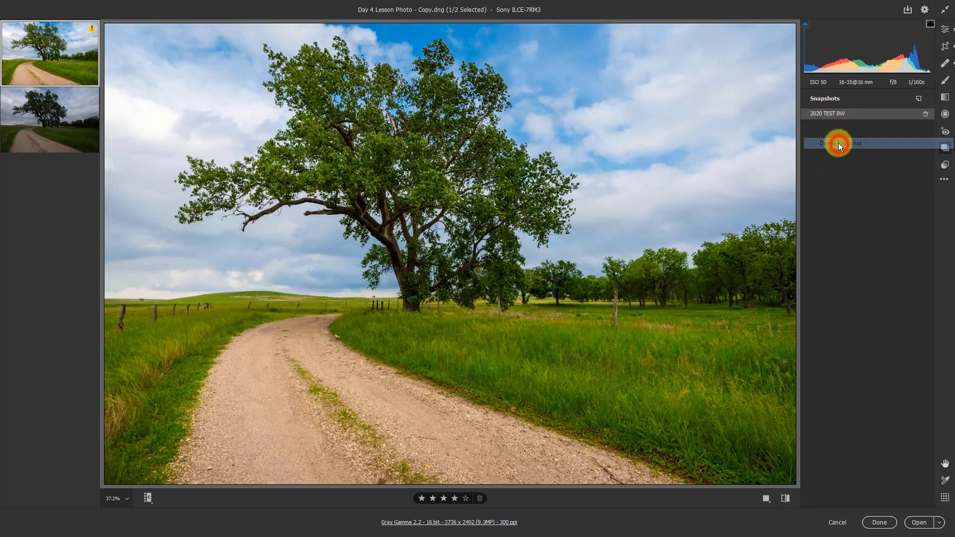
Delete the remaining 2020 TEST BW snapshot and save the current color edit as a snapshot named 2020 Test ACR Update.
{"action": "left_click", "coordinate": [870, 145]}
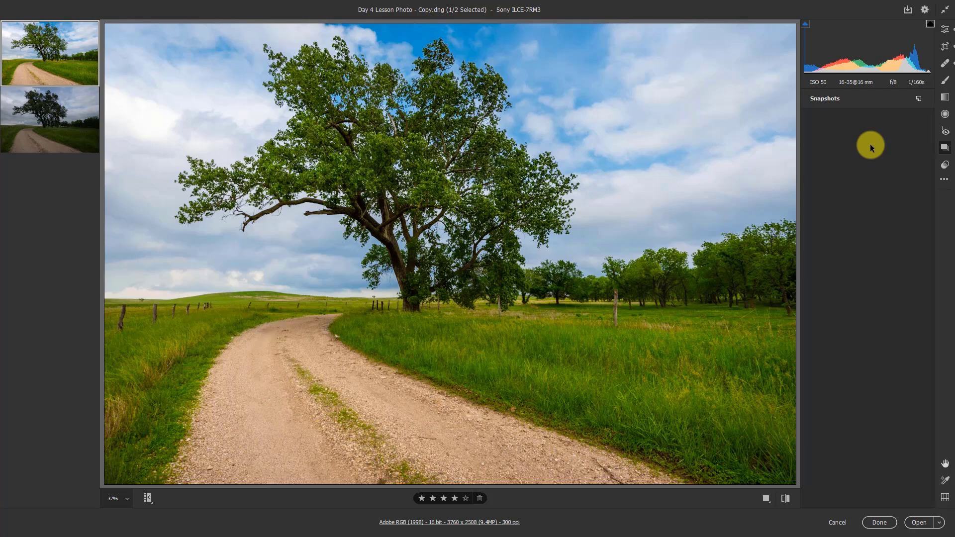
{"action": "left_click", "coordinate": [919, 99]}
{"action": "type", "text": "2020 Test ACR Update"}
{"action": "key", "text": "Return"}
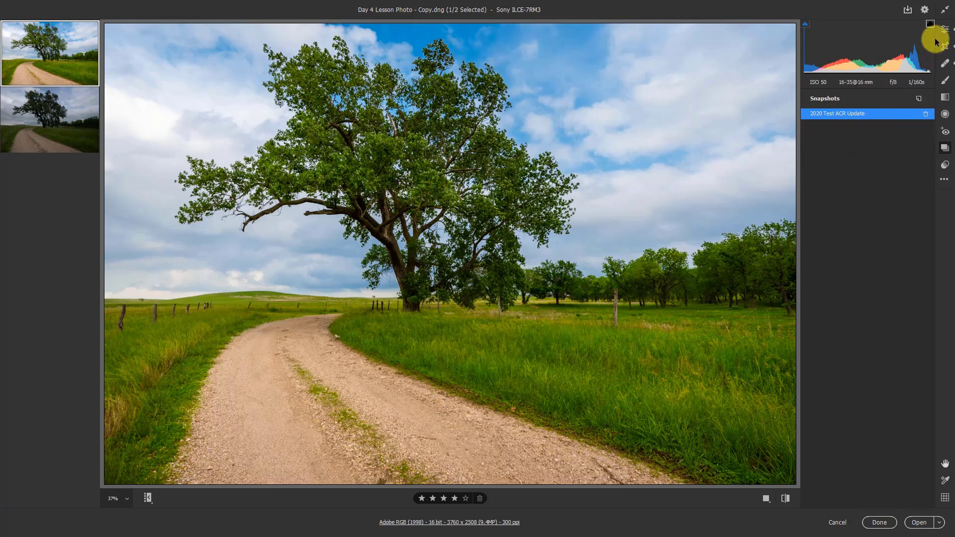
Convert the photo to black and white with Auto tone, resetting its Curve and Split Toning adjustments.
{"action": "left_click", "coordinate": [947, 31]}
{"action": "left_click", "coordinate": [913, 99]}
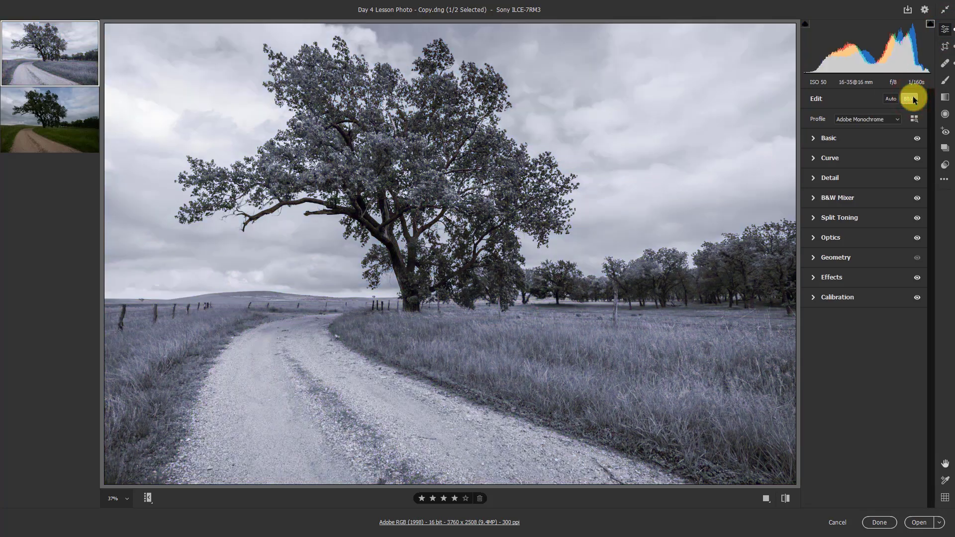
{"action": "left_click", "coordinate": [917, 158]}
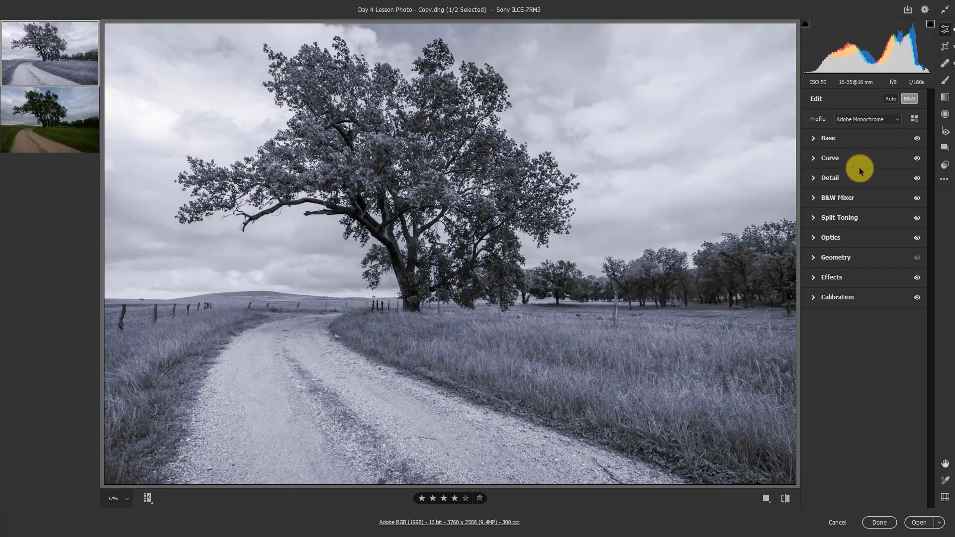
{"action": "left_click", "coordinate": [846, 156], "text": "alt"}
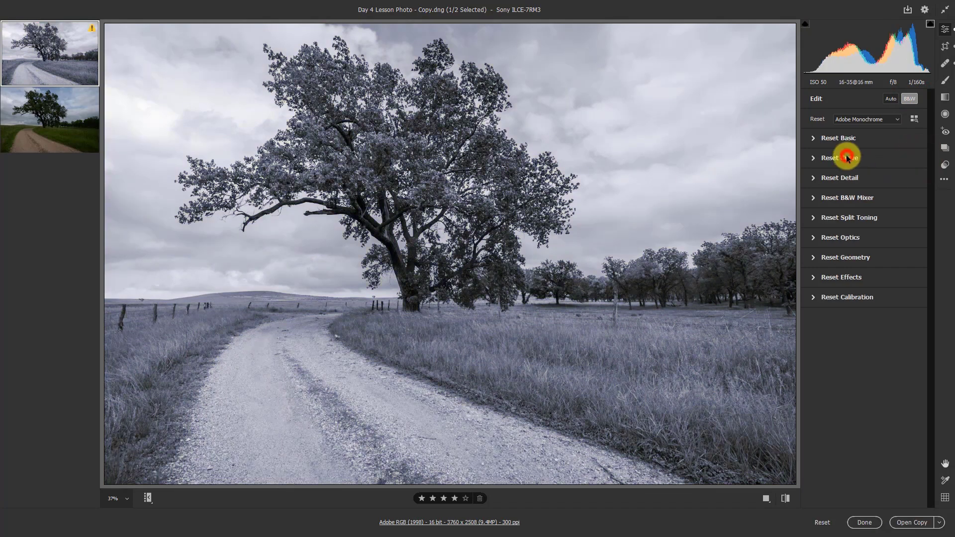
{"action": "left_click", "coordinate": [844, 217], "text": "alt"}
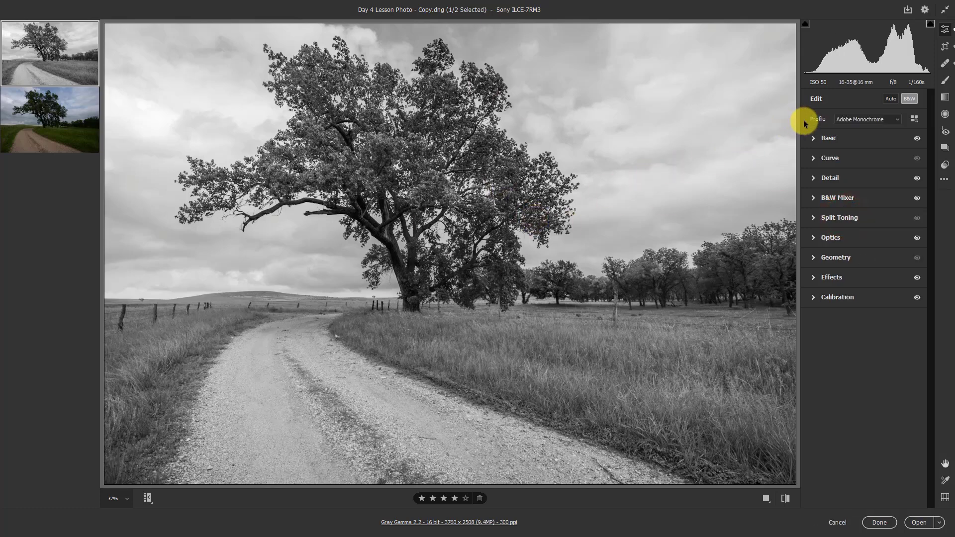
{"action": "left_click", "coordinate": [891, 99]}
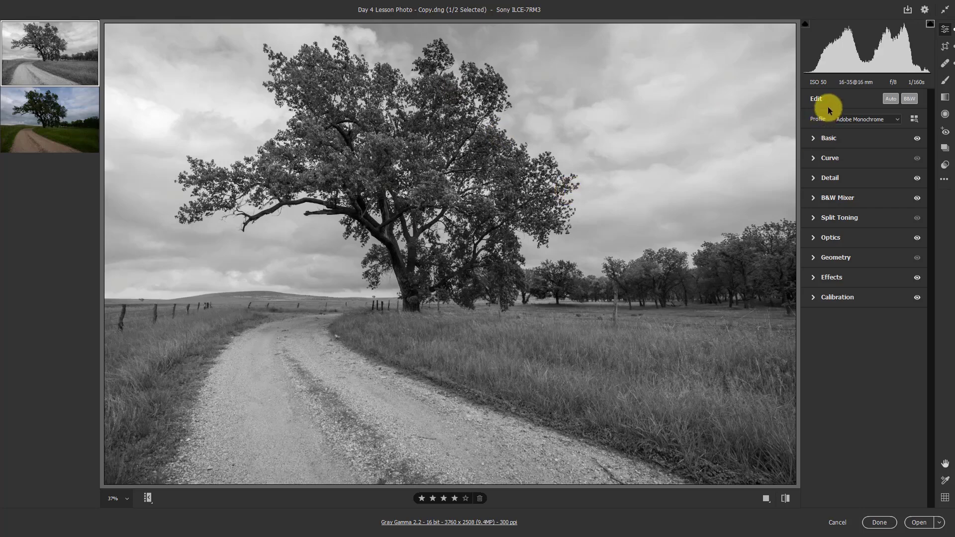
Save the black and white version as a snapshot named 2020 Test BW Snap.
{"action": "left_click", "coordinate": [945, 147]}
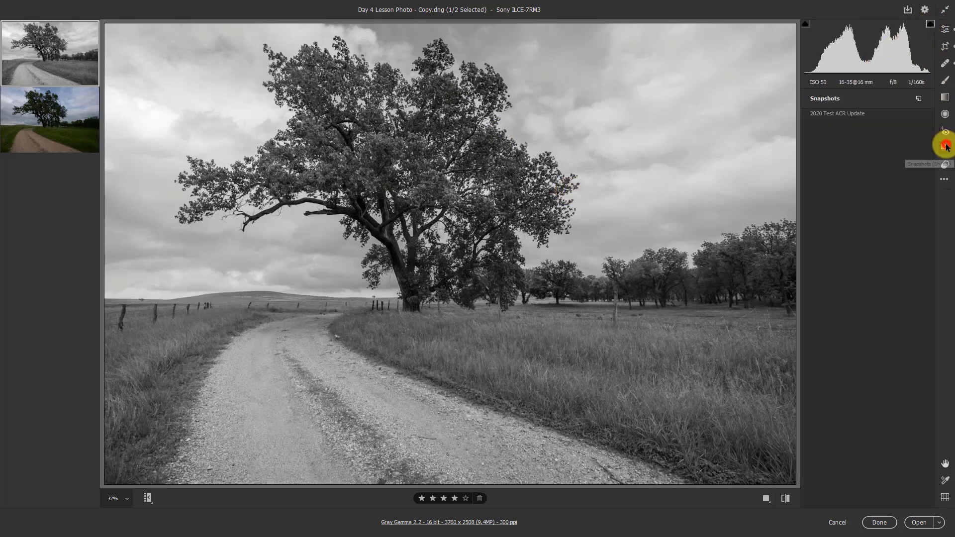
{"action": "left_click", "coordinate": [919, 99]}
{"action": "type", "text": "2020 Test BW Snap"}
{"action": "key", "text": "Return"}
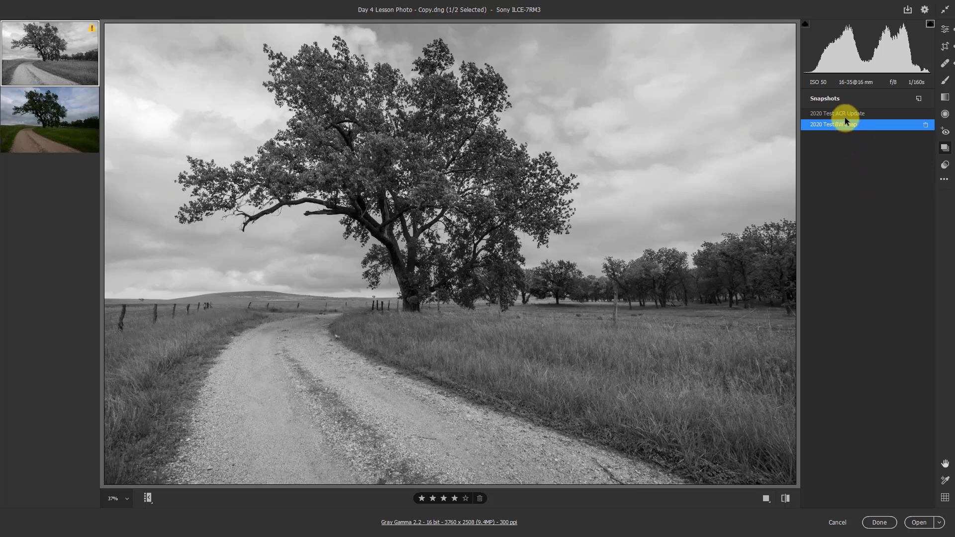
Reset the photo to its default settings and save that state as a snapshot named 2020 Default Reset.
{"action": "mouse_move", "coordinate": [844, 115]}
{"action": "left_click", "coordinate": [842, 116]}
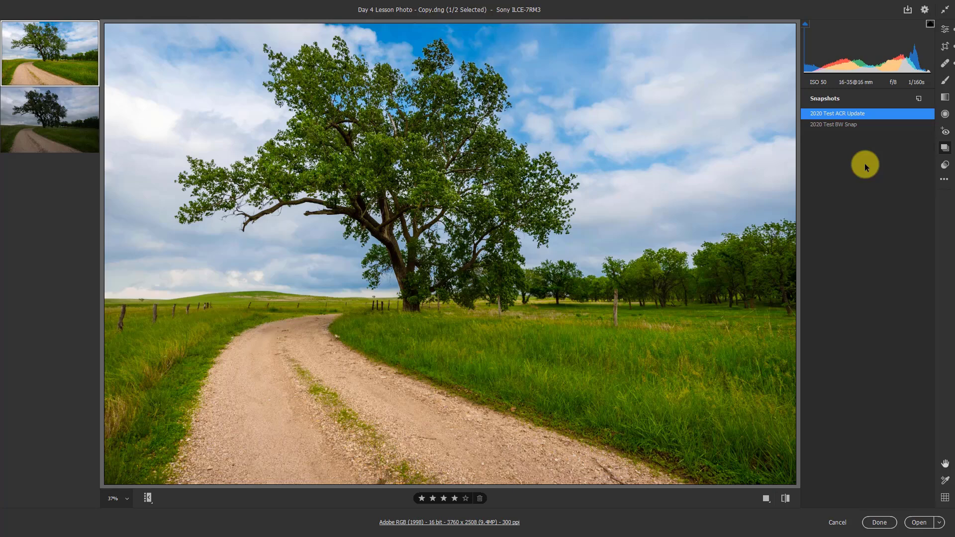
{"action": "left_click", "coordinate": [831, 522], "text": "alt"}
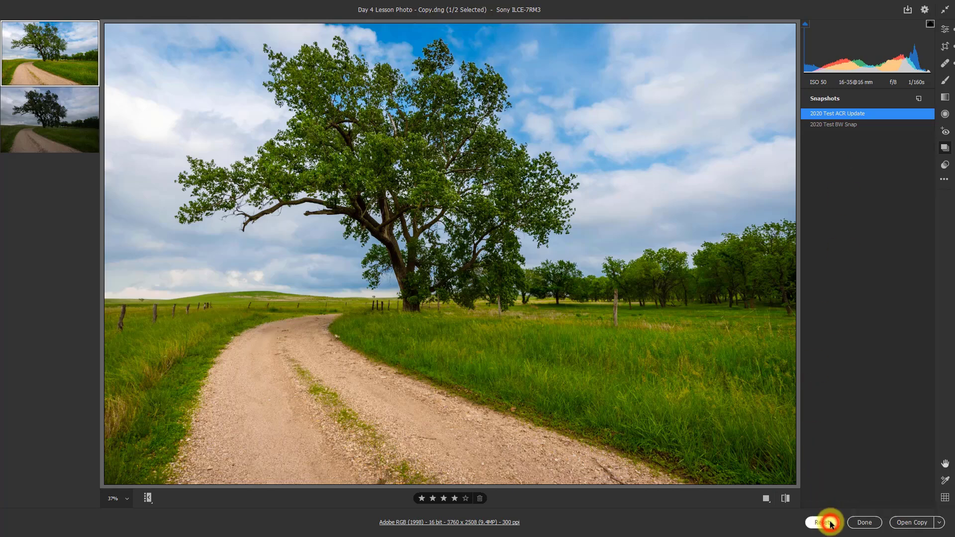
{"action": "left_click", "coordinate": [918, 98]}
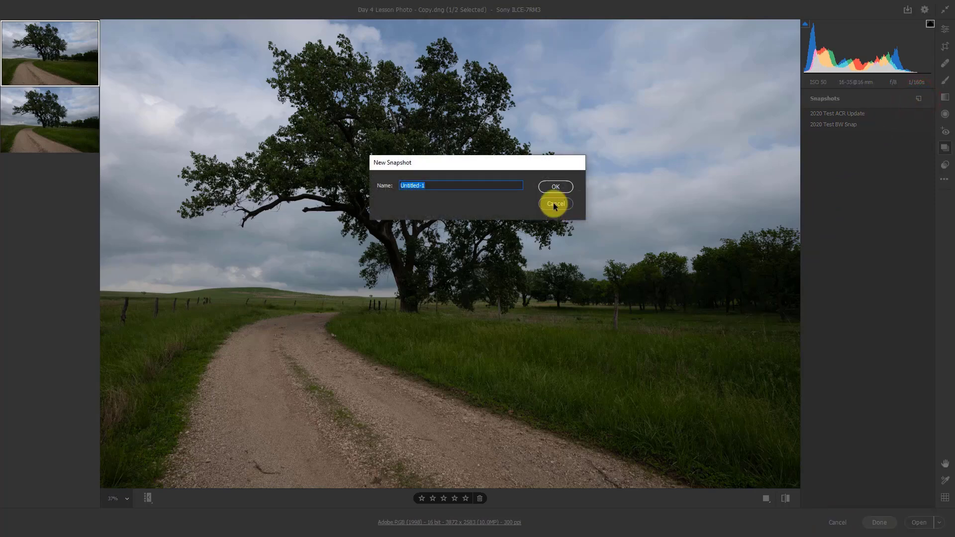
{"action": "type", "text": "2020 Default Reset"}
{"action": "key", "text": "Return"}
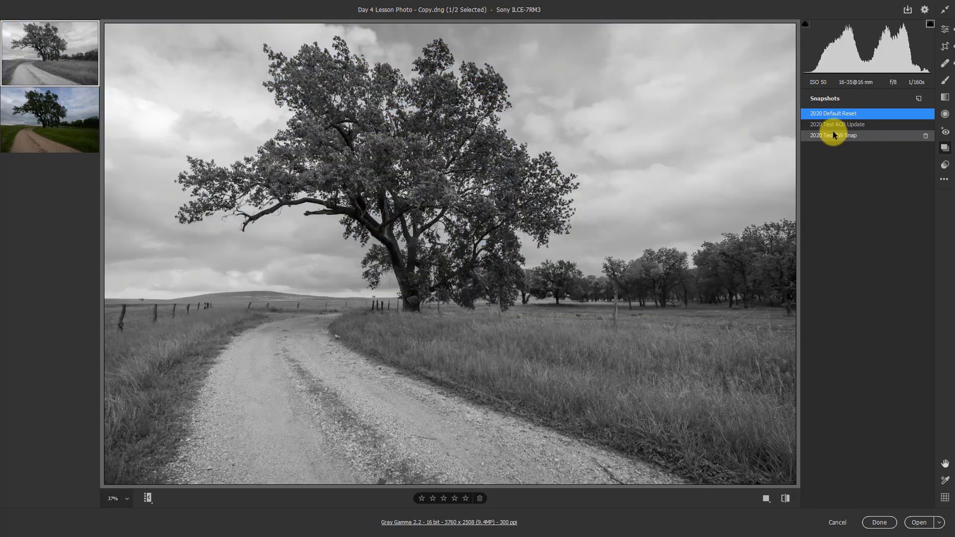
Restore the 2020 Test ACR Update snapshot and synchronize its settings to both photos using the Default subset.
{"action": "left_click", "coordinate": [834, 126]}
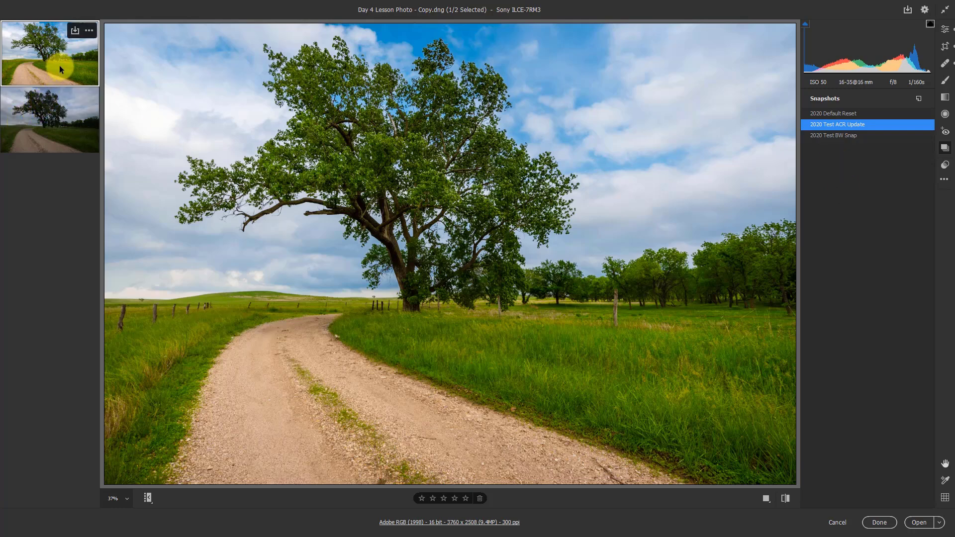
{"action": "key", "text": "shift"}
{"action": "left_click", "coordinate": [50, 117], "text": "shift"}
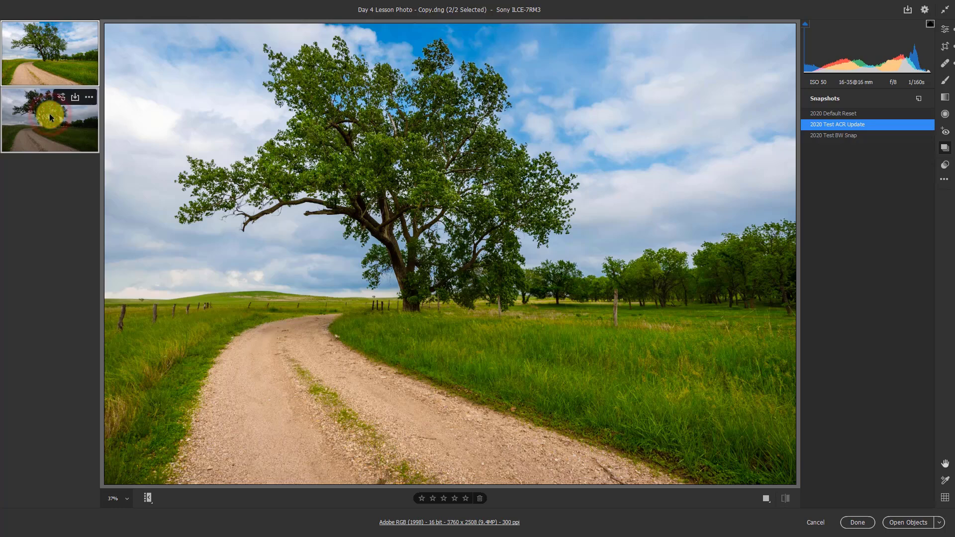
{"action": "right_click", "coordinate": [47, 115]}
{"action": "left_click", "coordinate": [79, 83]}
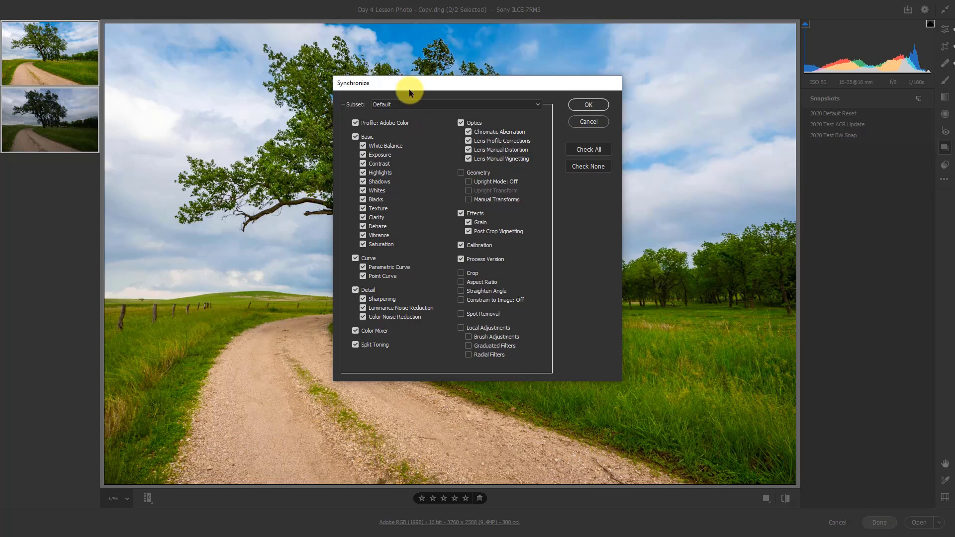
{"action": "left_click", "coordinate": [583, 102]}
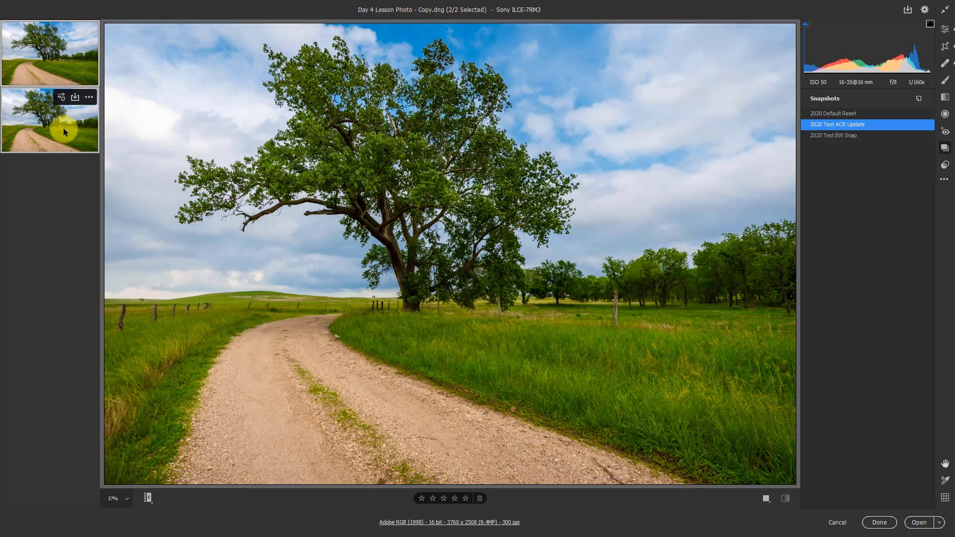
Reset the Basic, Detail, Split Toning, Optics, Effects and Calibration adjustments of Day 4 Lesson Photo.dng.
{"action": "left_click", "coordinate": [58, 65]}
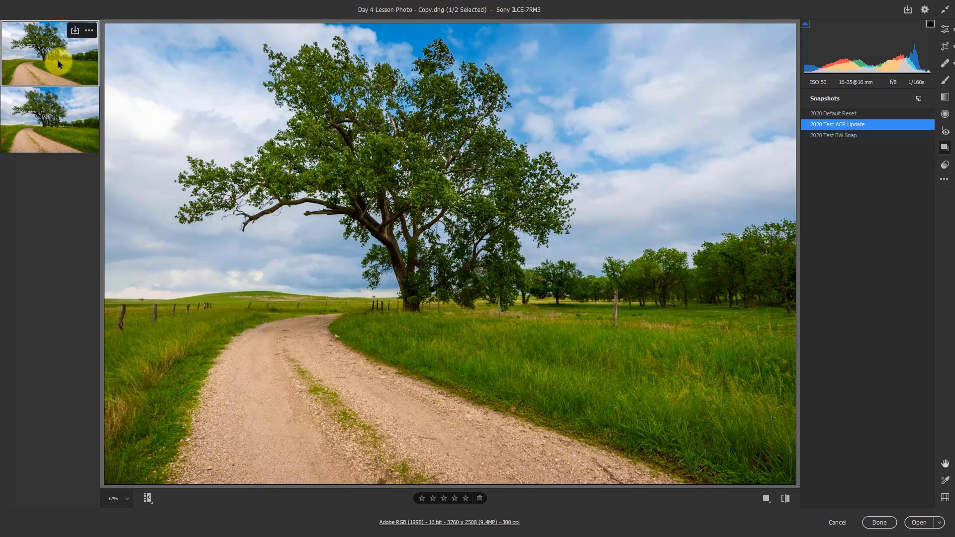
{"action": "left_click", "coordinate": [55, 120]}
{"action": "right_click", "coordinate": [65, 109]}
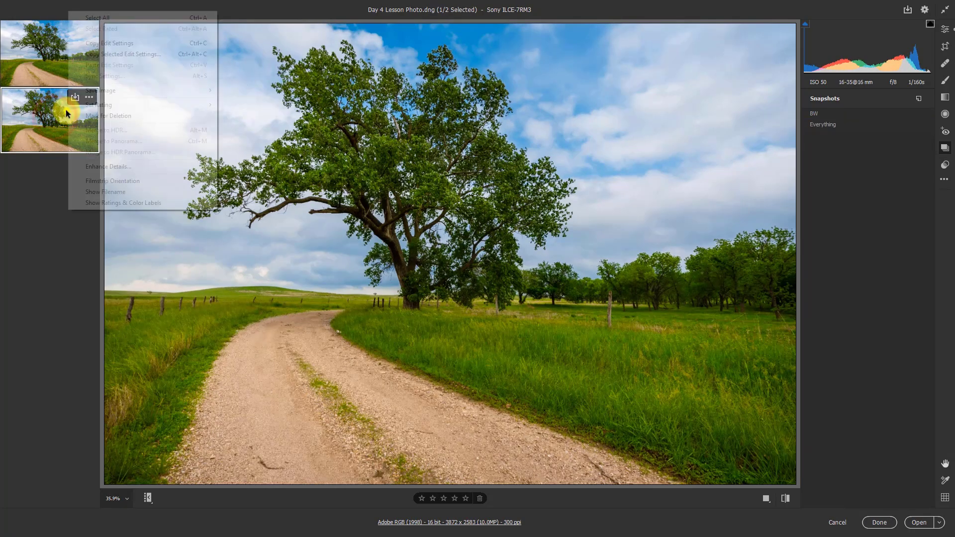
{"action": "left_click", "coordinate": [840, 341]}
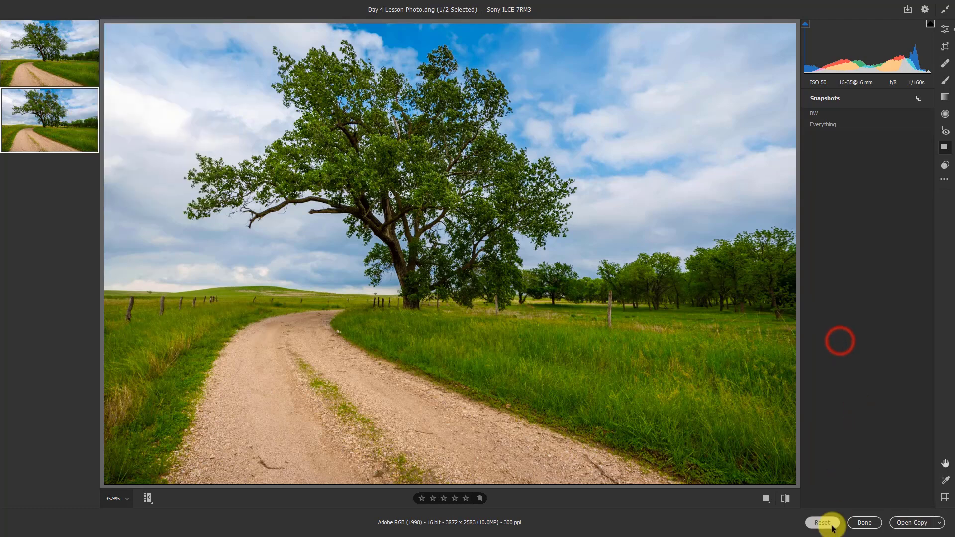
{"action": "left_click", "coordinate": [942, 31]}
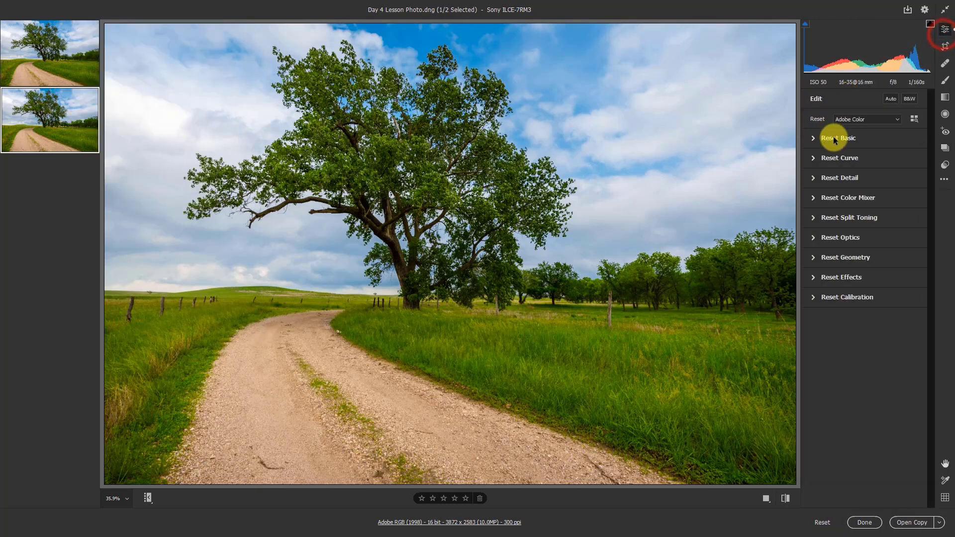
{"action": "left_click", "coordinate": [838, 139], "text": "alt"}
{"action": "left_click", "coordinate": [830, 180], "text": "alt"}
{"action": "left_click", "coordinate": [834, 217], "text": "alt"}
{"action": "left_click", "coordinate": [834, 238], "text": "alt"}
{"action": "left_click", "coordinate": [841, 277], "text": "alt"}
{"action": "left_click", "coordinate": [841, 298], "text": "alt"}
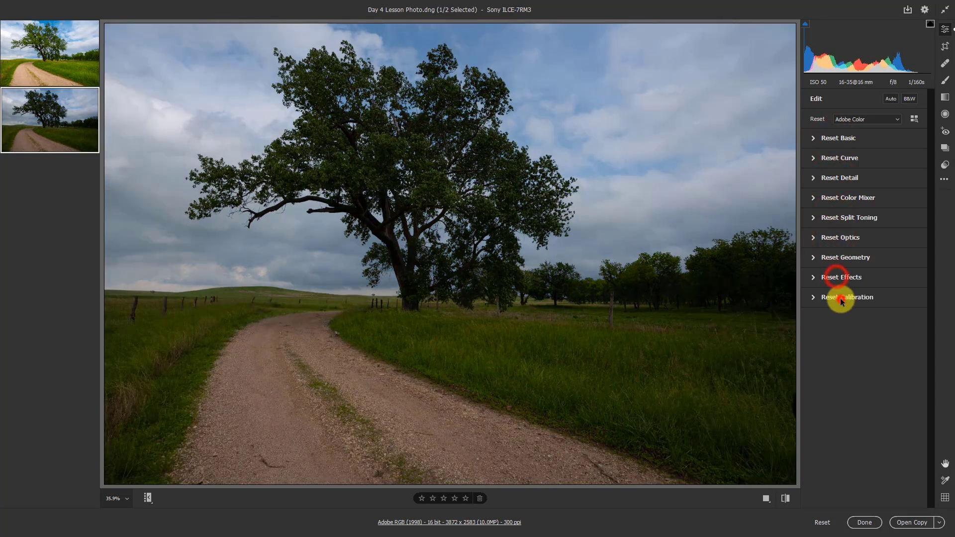
Preview the Creative presets on the edited copy, including Vintage Instant and Flat & Green.
{"action": "left_click", "coordinate": [62, 47]}
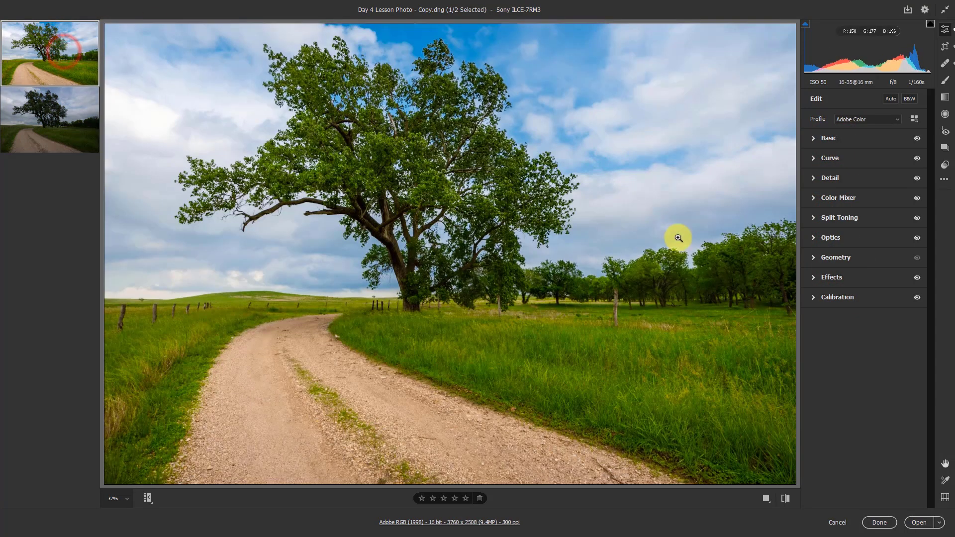
{"action": "left_click", "coordinate": [940, 168]}
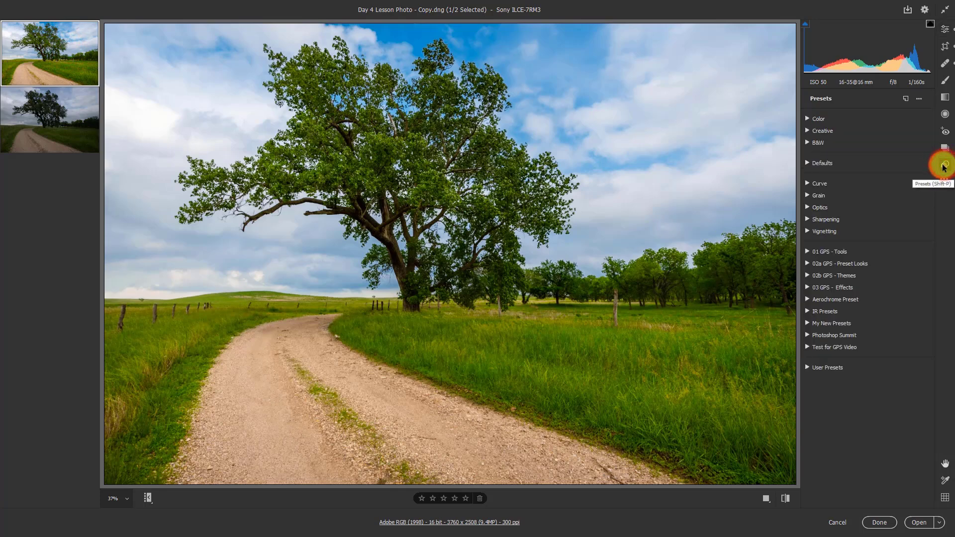
{"action": "left_click", "coordinate": [807, 129]}
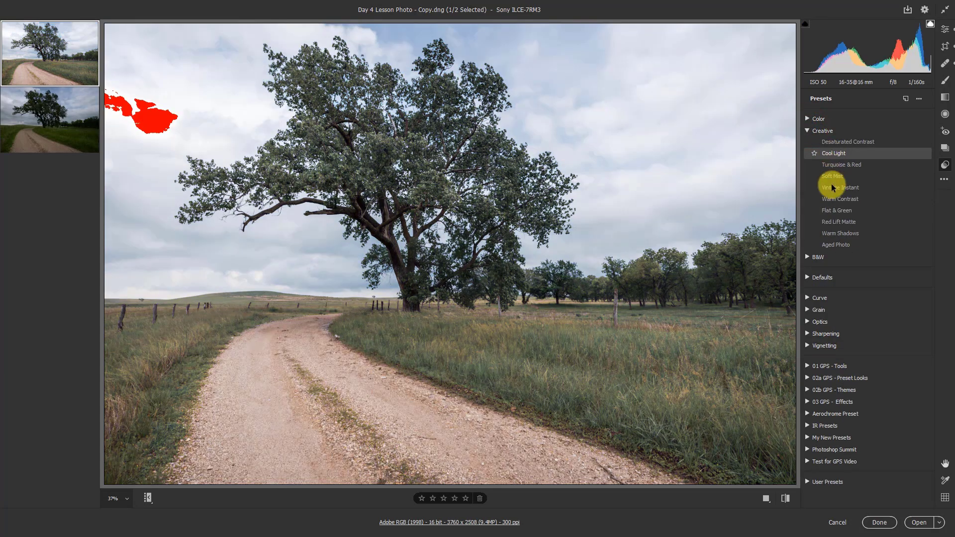
{"action": "left_click", "coordinate": [840, 188]}
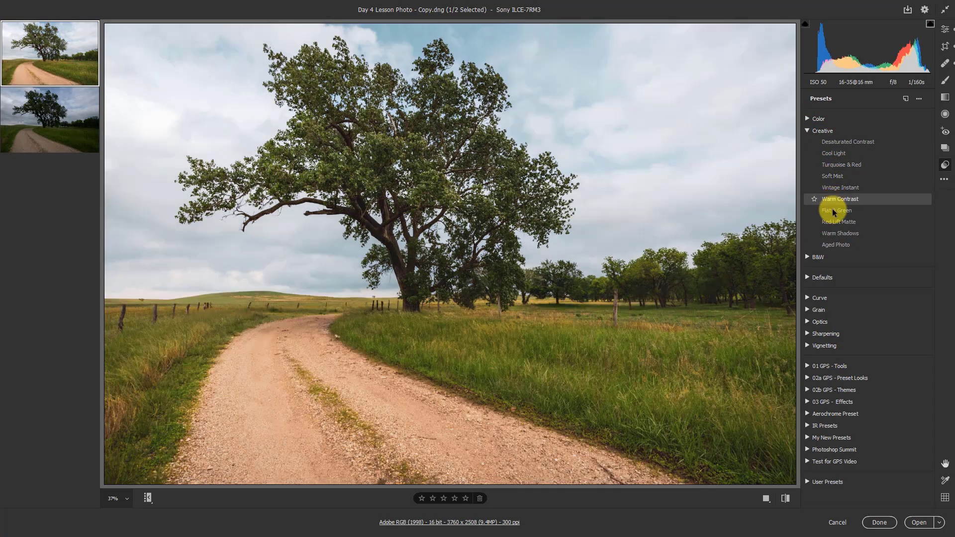
{"action": "left_click", "coordinate": [833, 210]}
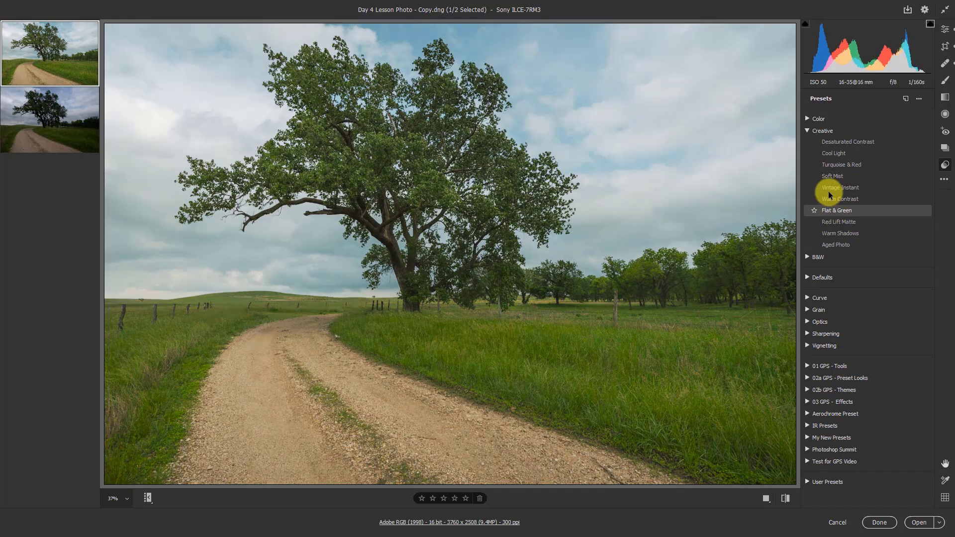
{"action": "left_click", "coordinate": [807, 131]}
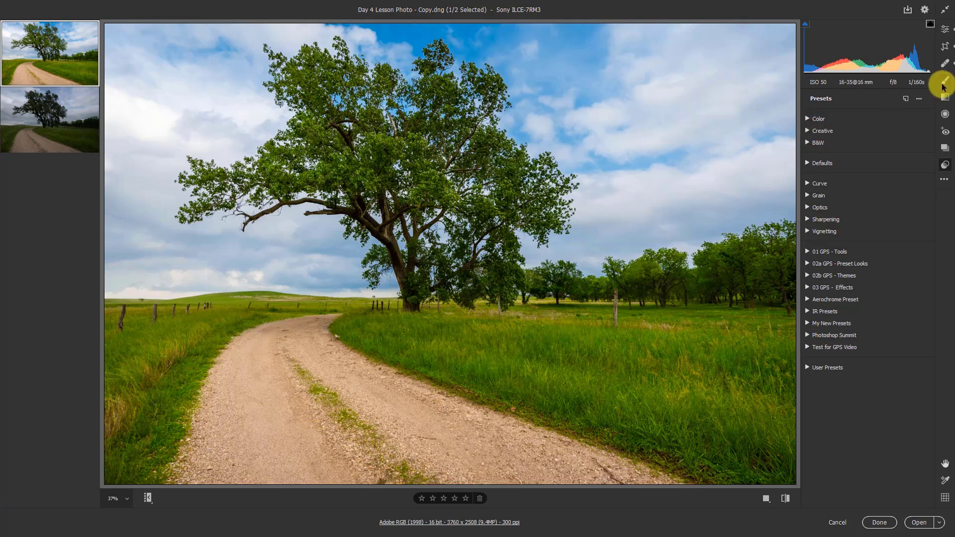
Create a preset named ___Whole EDIT in the User Presets group with the Default subset of settings.
{"action": "left_click", "coordinate": [908, 99]}
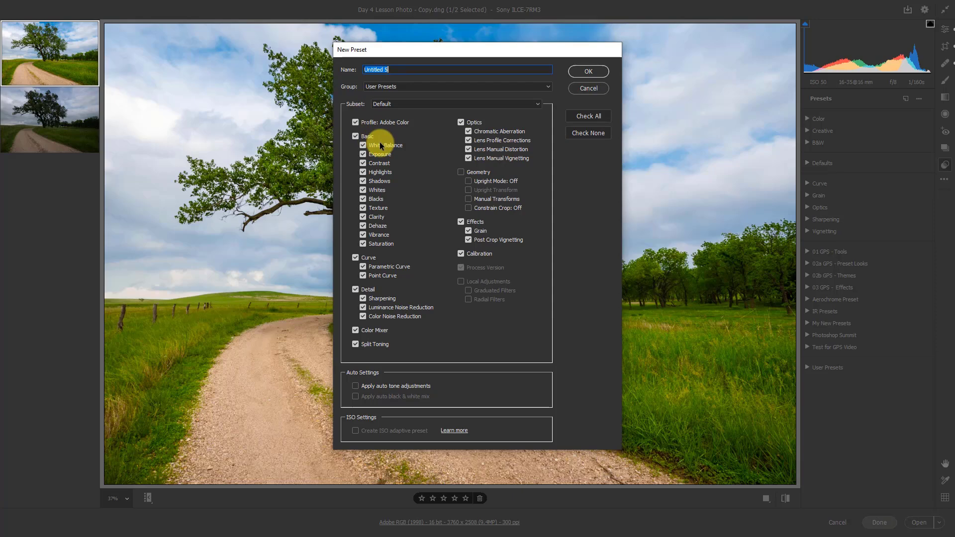
{"action": "key", "text": "BackSpace"}
{"action": "type", "text": "_Whol EDIT"}
{"action": "type", "text": "_"}
{"action": "key", "text": "Right"}
{"action": "key", "text": "Right"}
{"action": "key", "text": "Right"}
{"action": "key", "text": "Right"}
{"action": "key", "text": "BackSpace"}
{"action": "type", "text": "le"}
{"action": "key", "text": "BackSpace"}
{"action": "type", "text": "e"}
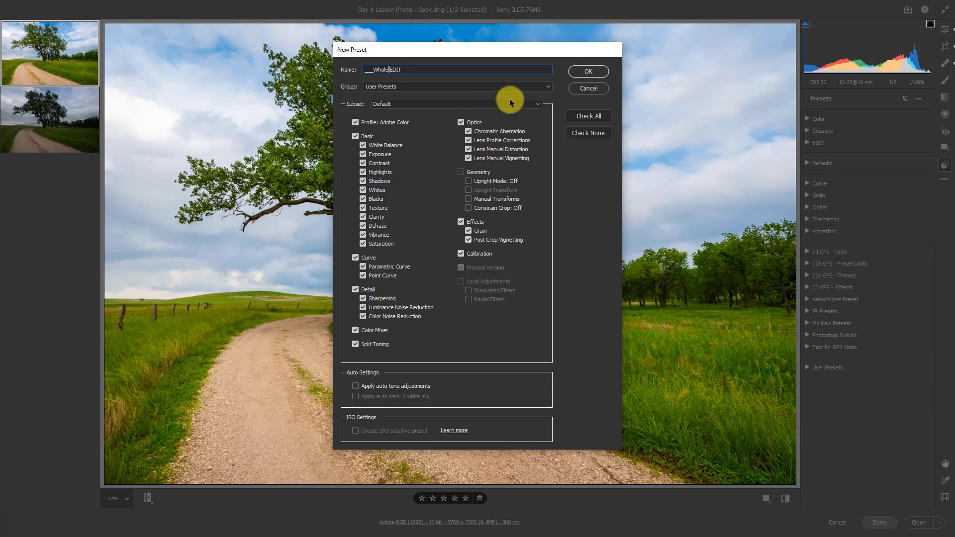
{"action": "left_click", "coordinate": [586, 69]}
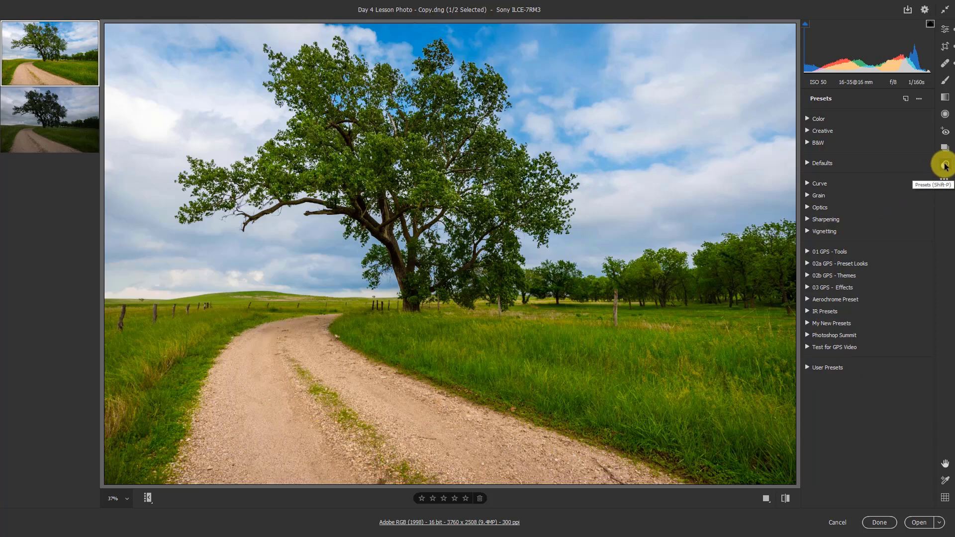
Start a new preset and compare which settings the Default and Modified subsets include, leaving Modified chosen.
{"action": "left_click", "coordinate": [905, 98]}
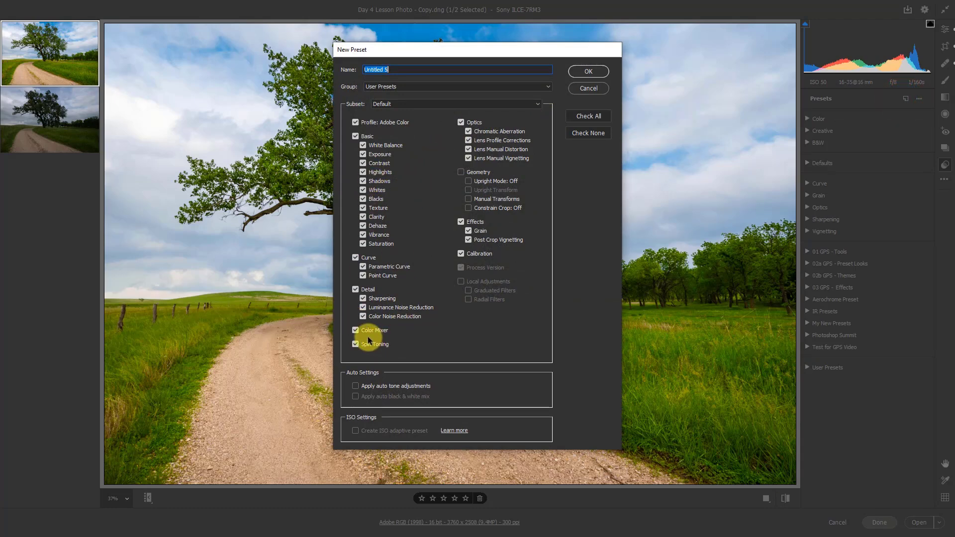
{"action": "left_click", "coordinate": [410, 104]}
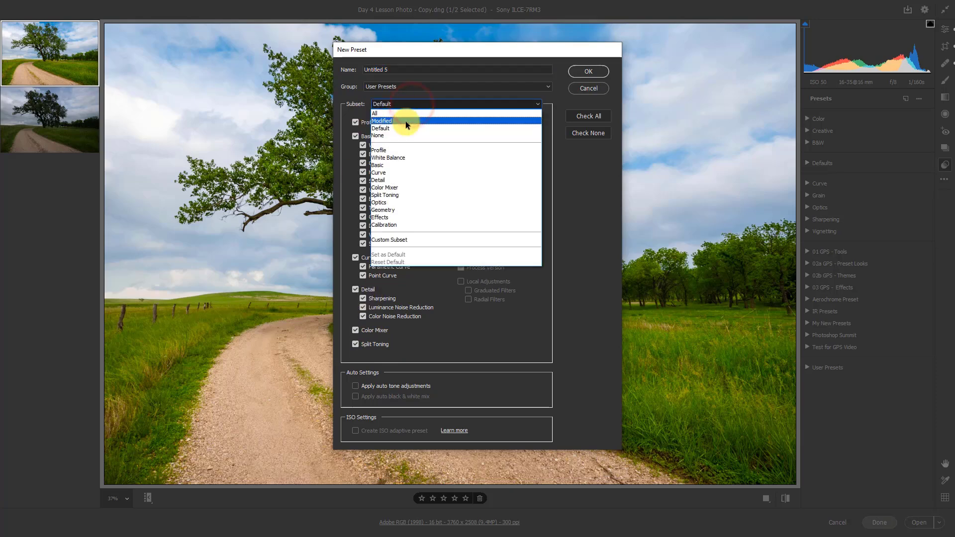
{"action": "left_click", "coordinate": [407, 121]}
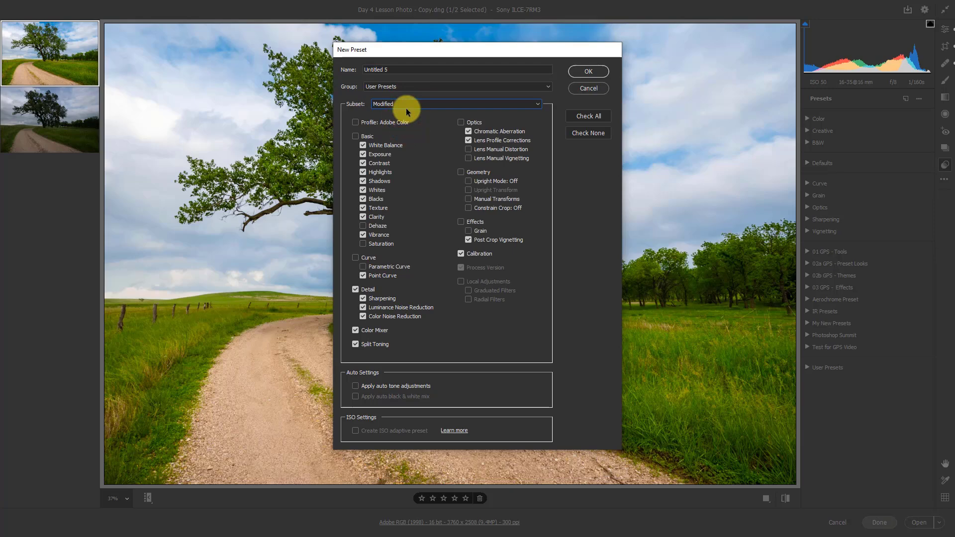
{"action": "left_click", "coordinate": [407, 111]}
{"action": "left_click", "coordinate": [396, 131]}
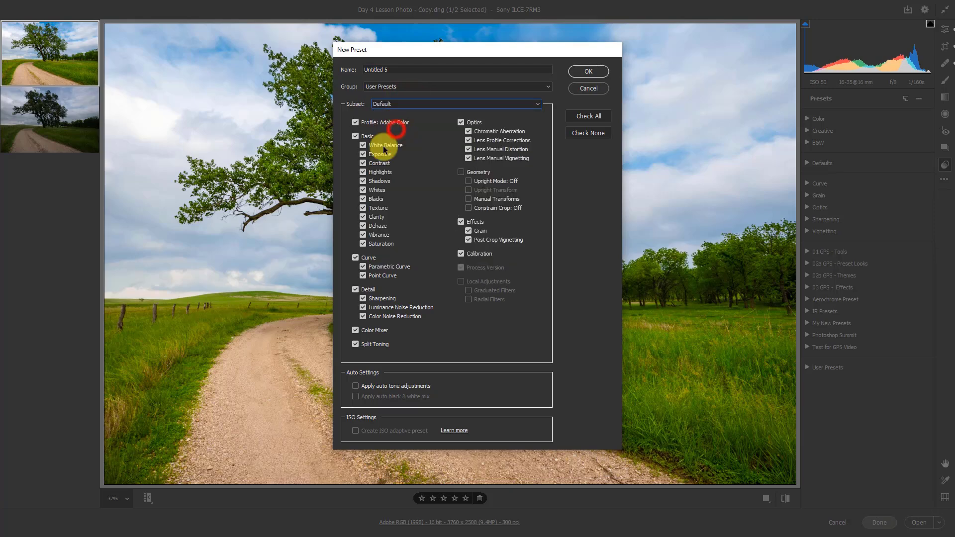
{"action": "left_click", "coordinate": [401, 110]}
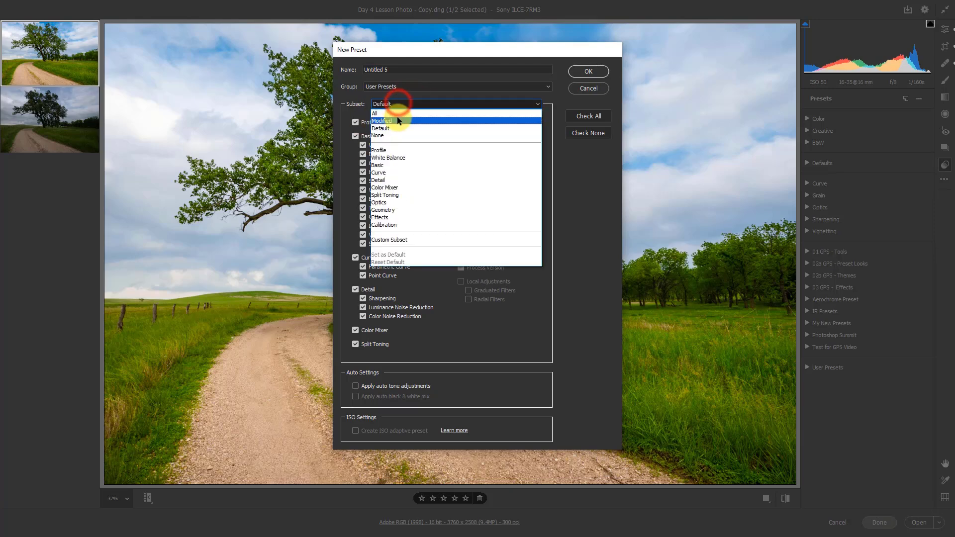
{"action": "left_click", "coordinate": [397, 118]}
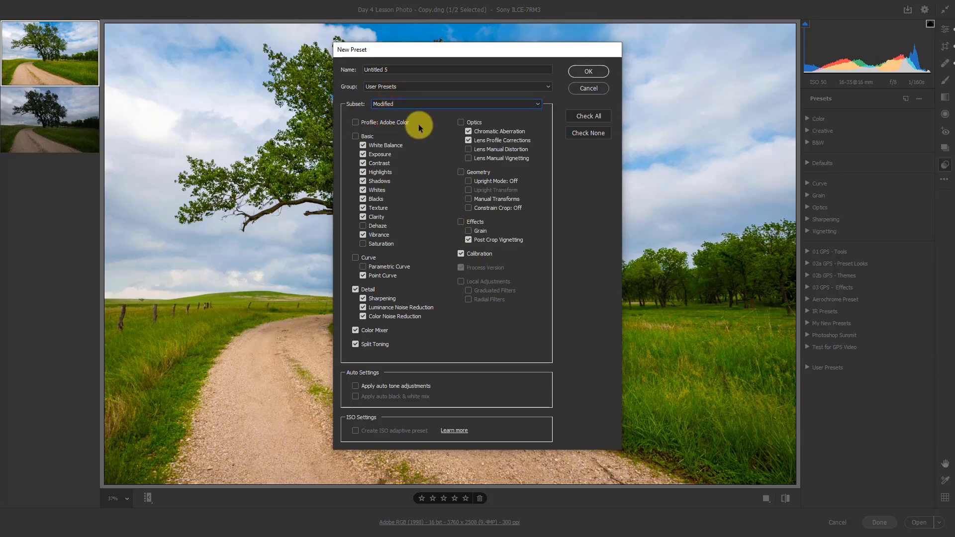
Try the Basic, Optics and Split Toning subsets for the new preset and return to the Modified subset.
{"action": "left_click", "coordinate": [401, 105]}
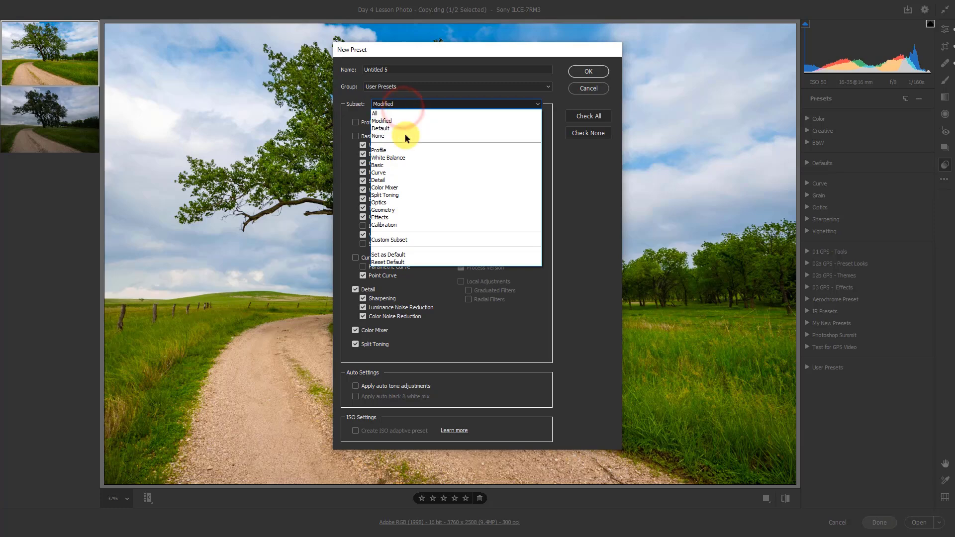
{"action": "left_click", "coordinate": [395, 165]}
{"action": "left_click", "coordinate": [383, 105]}
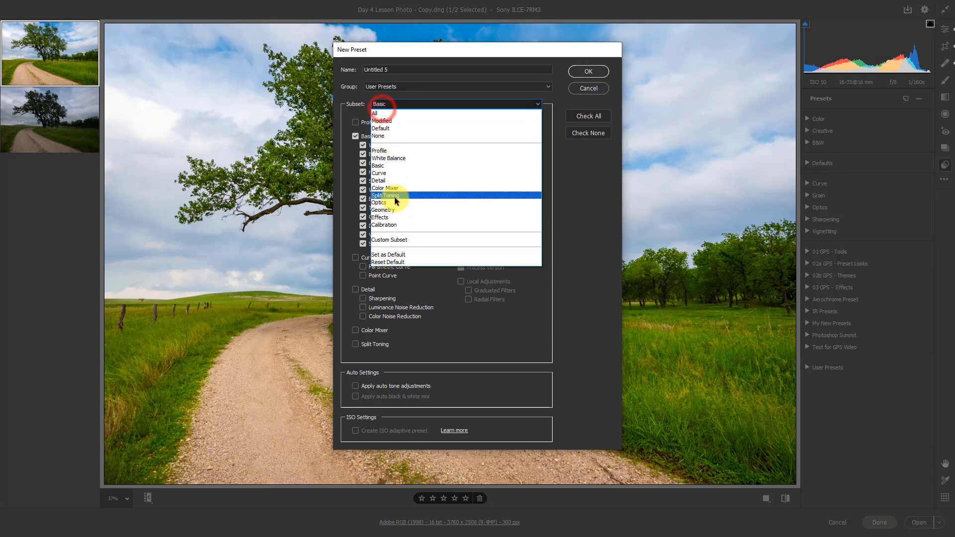
{"action": "left_click", "coordinate": [394, 195]}
{"action": "left_click", "coordinate": [407, 104]}
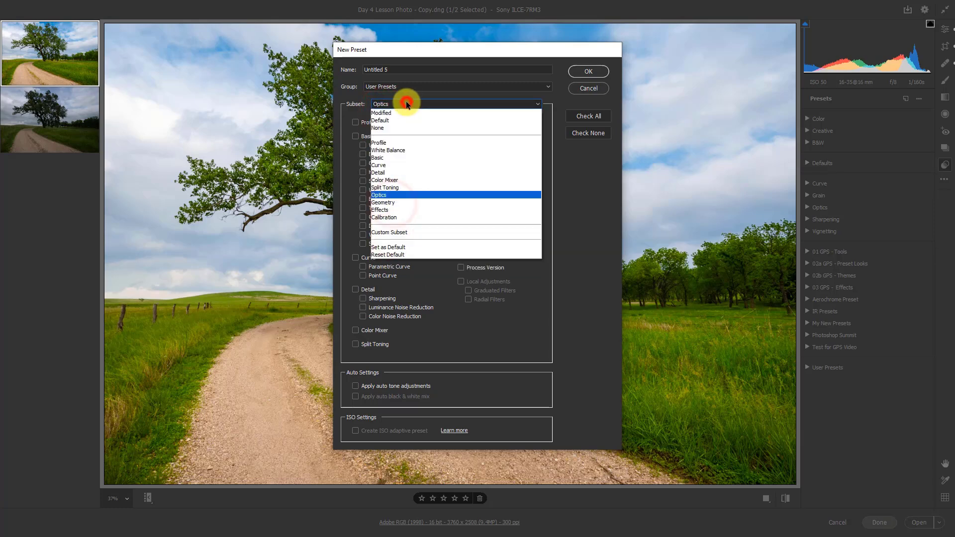
{"action": "left_click", "coordinate": [384, 188]}
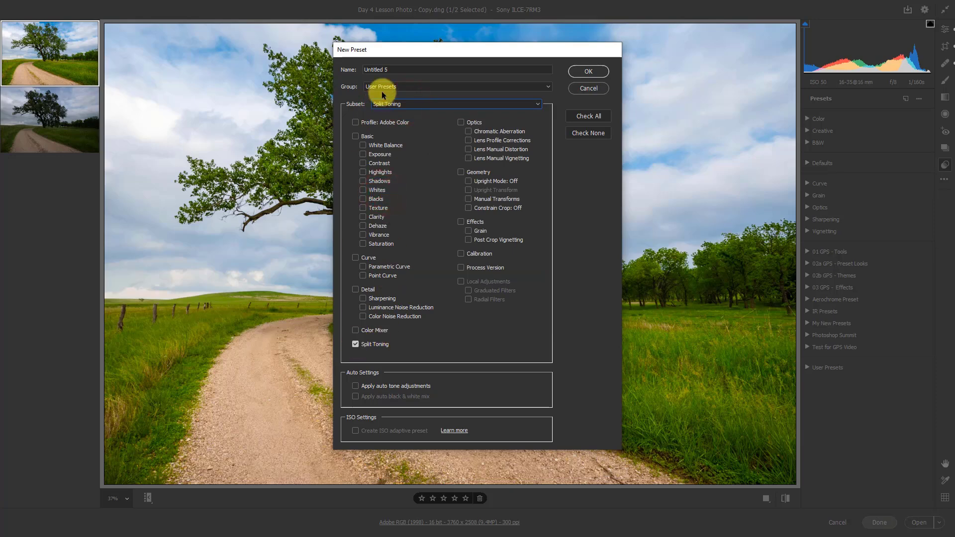
{"action": "left_click", "coordinate": [398, 104]}
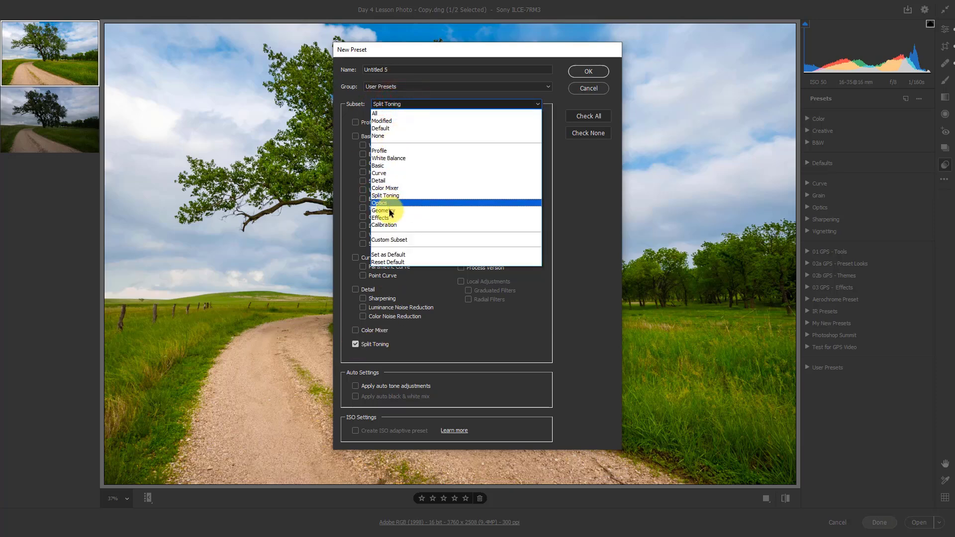
{"action": "left_click", "coordinate": [381, 121]}
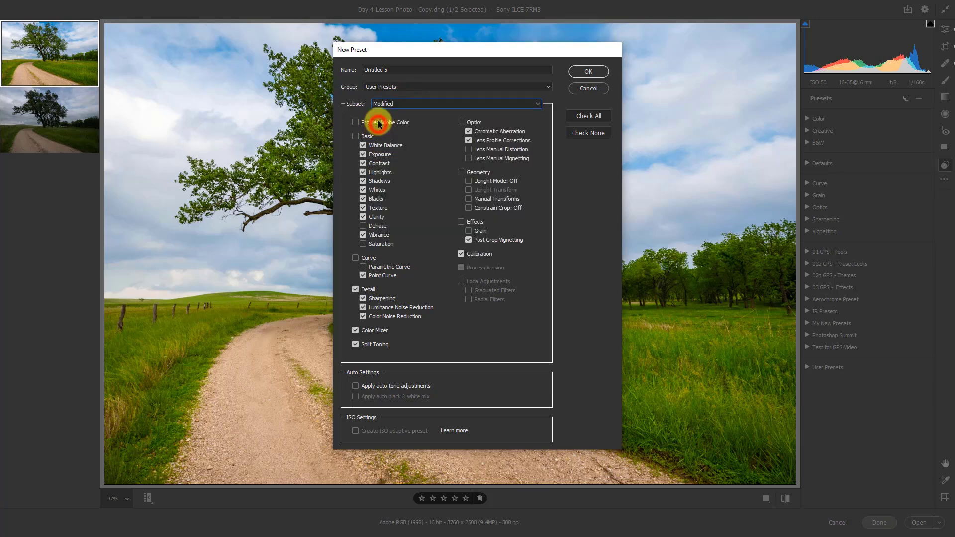
Exclude every adjustment except Split Toning and save the preset as ___SPlit TOne in the User Presets group.
{"action": "left_click", "coordinate": [355, 344], "text": "alt"}
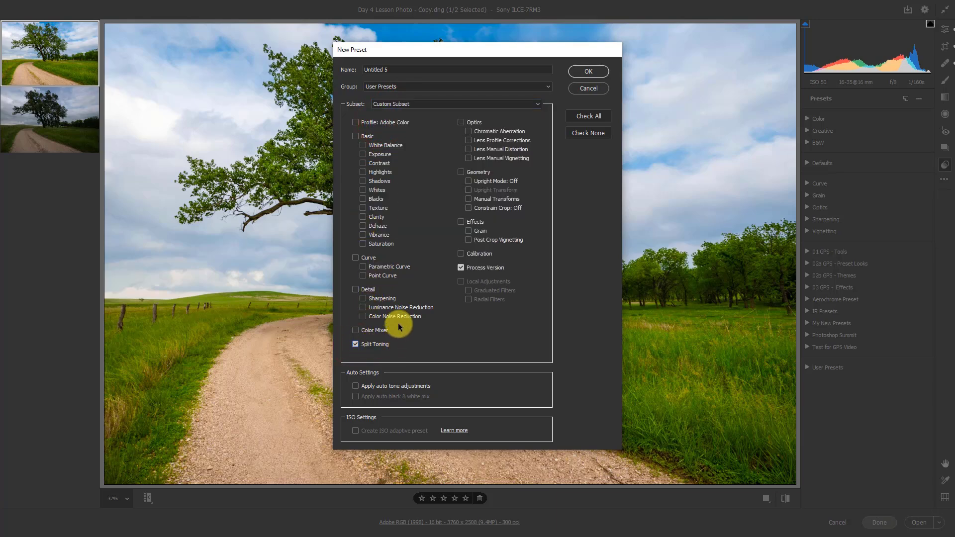
{"action": "double_click", "coordinate": [405, 70]}
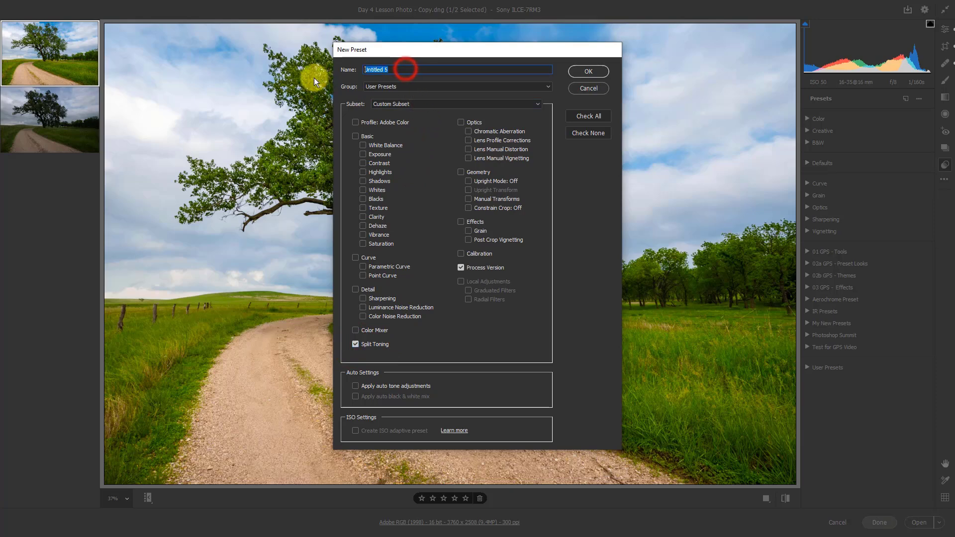
{"action": "key", "text": "BackSpace"}
{"action": "type", "text": "___SPlit TOne"}
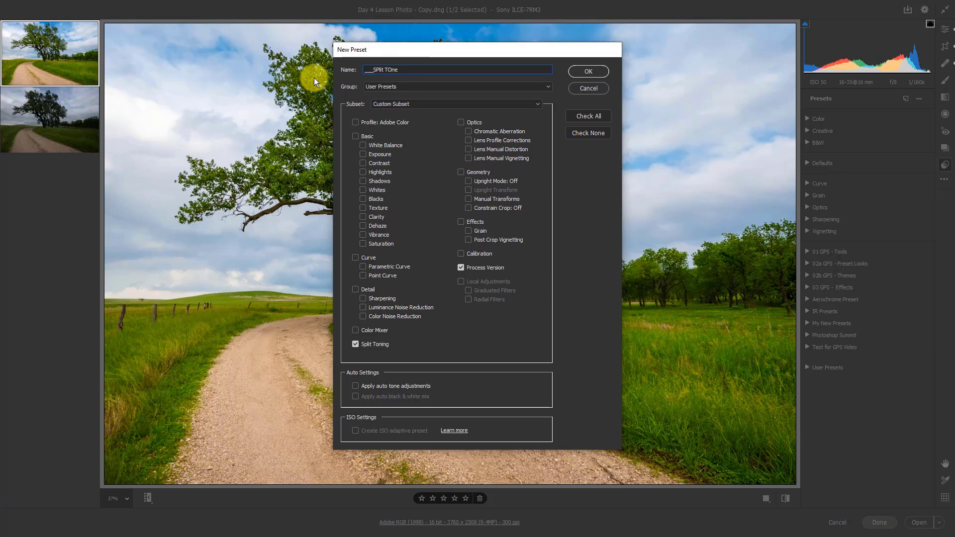
{"action": "key", "text": "Return"}
Compare the two photos and apply the ___Whole EDIT user preset to Day 4 Lesson Photo.dng, trying ___SPlit TOne as well.
{"action": "left_click", "coordinate": [31, 127]}
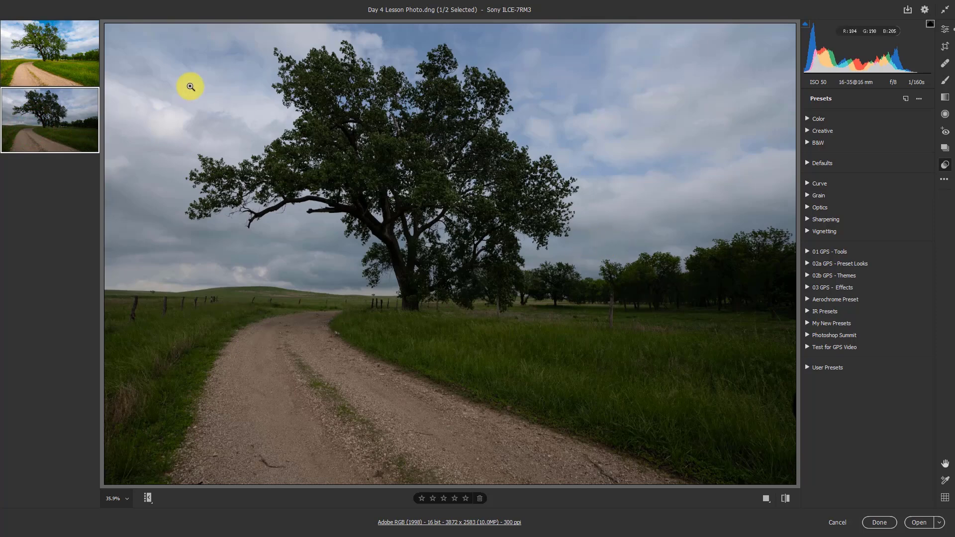
{"action": "left_click", "coordinate": [81, 59]}
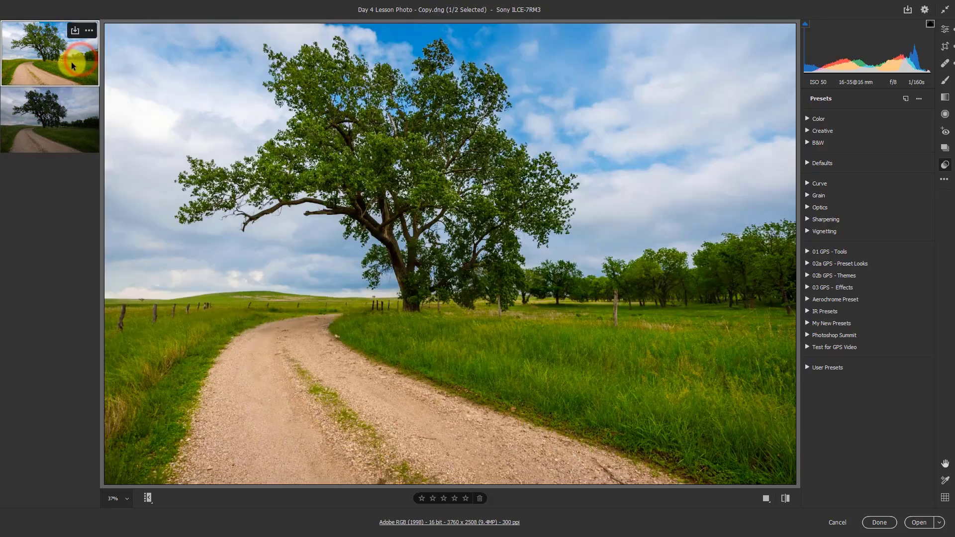
{"action": "left_click", "coordinate": [64, 117]}
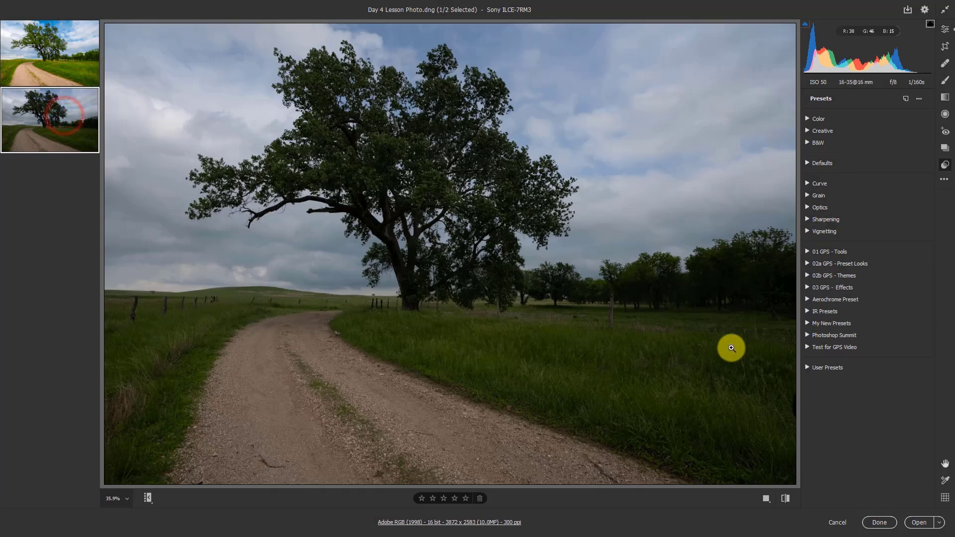
{"action": "left_click", "coordinate": [807, 368]}
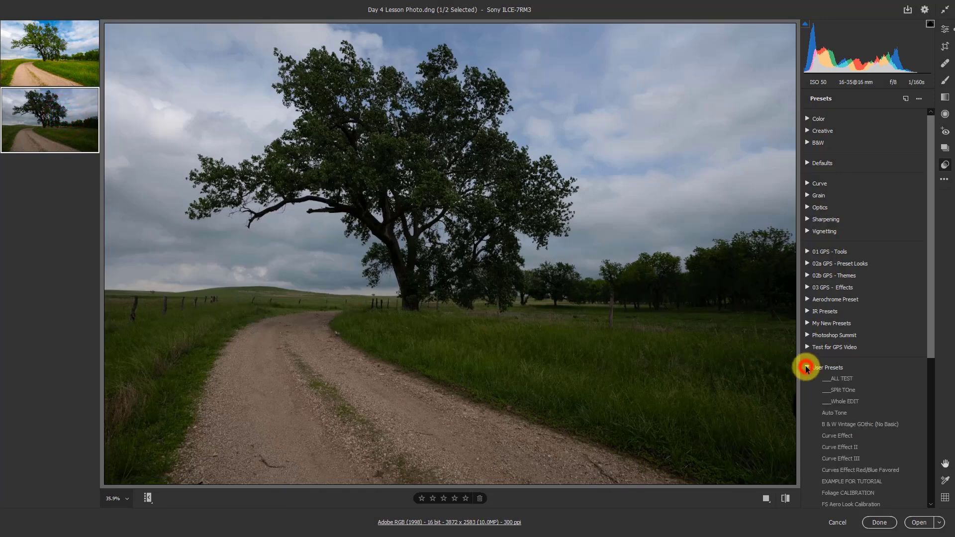
{"action": "left_click", "coordinate": [838, 402]}
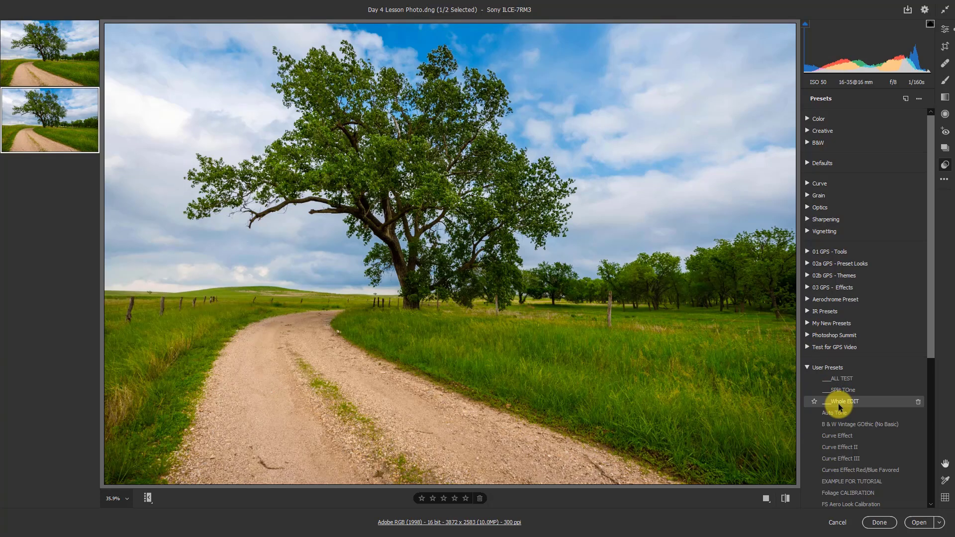
{"action": "left_click", "coordinate": [840, 405]}
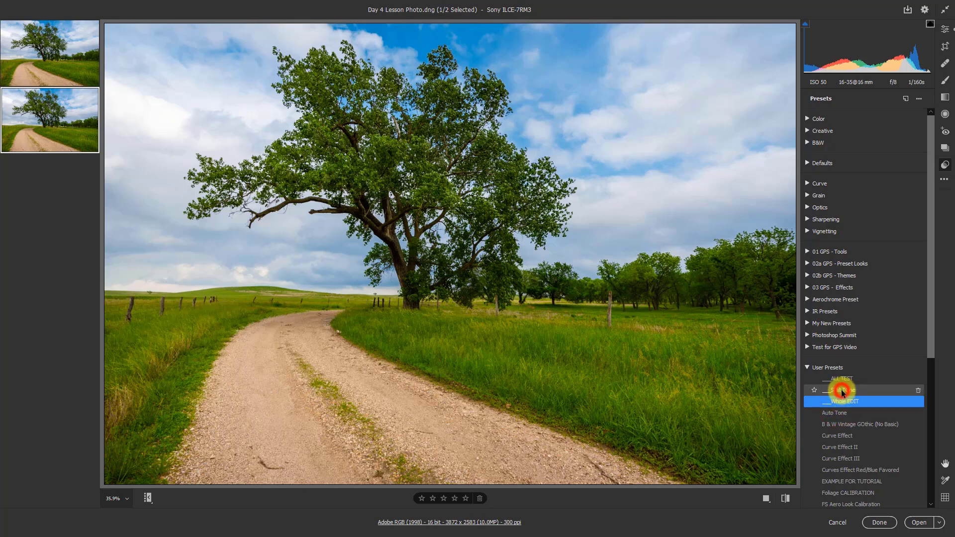
{"action": "left_click", "coordinate": [840, 390]}
{"action": "left_click", "coordinate": [846, 401]}
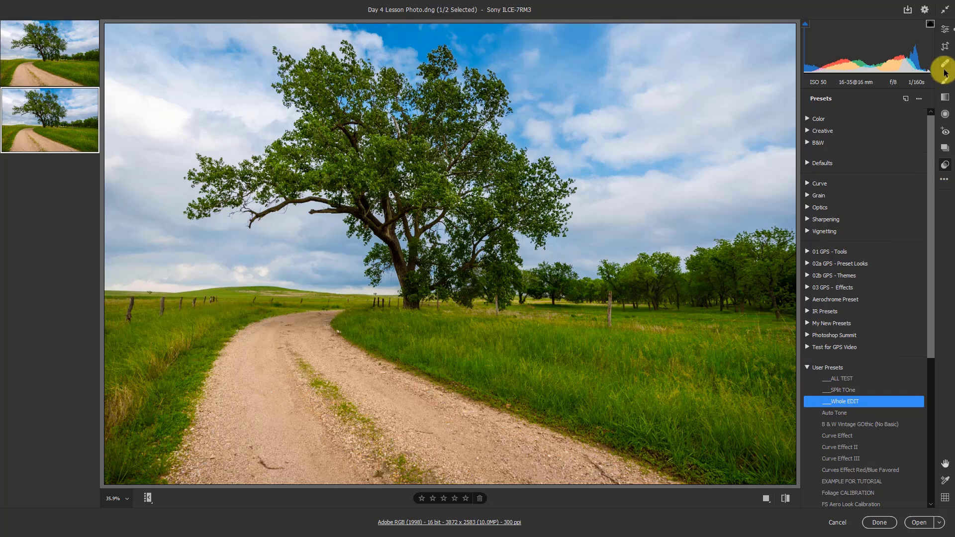
Reset the Split Toning of Day 4 Lesson Photo.dng and reapply it with the ___SPlit TOne preset.
{"action": "left_click", "coordinate": [945, 30]}
{"action": "key", "text": "alt"}
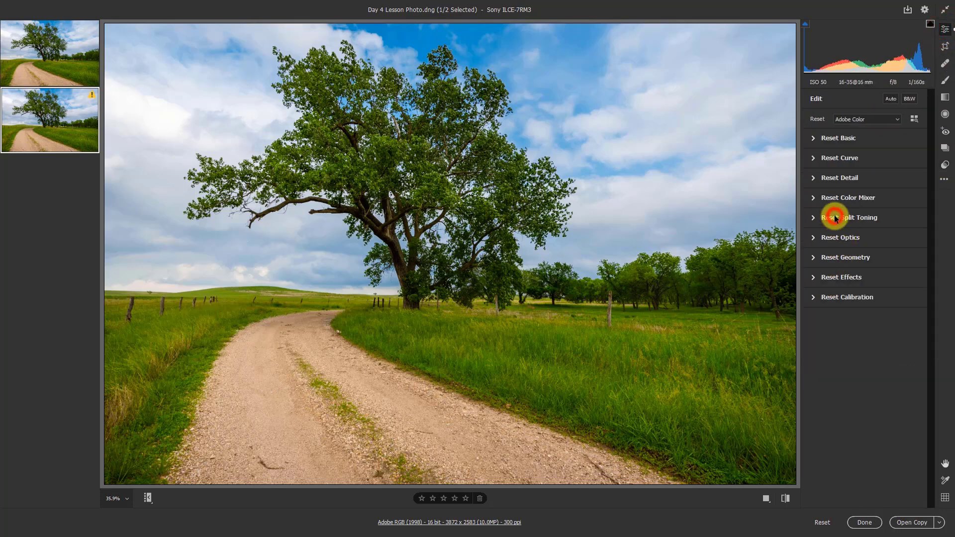
{"action": "left_click", "coordinate": [835, 218], "text": "alt"}
{"action": "left_click", "coordinate": [945, 164]}
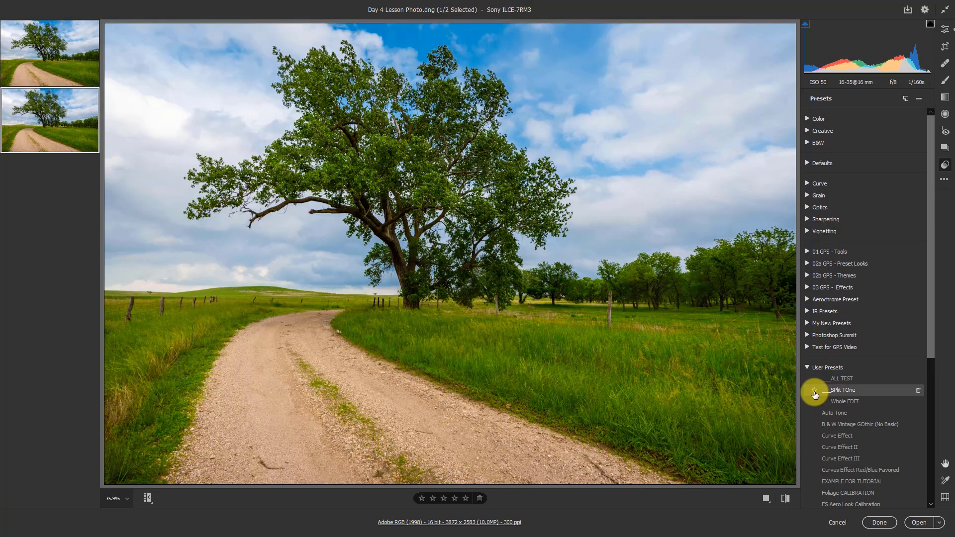
{"action": "left_click", "coordinate": [844, 391]}
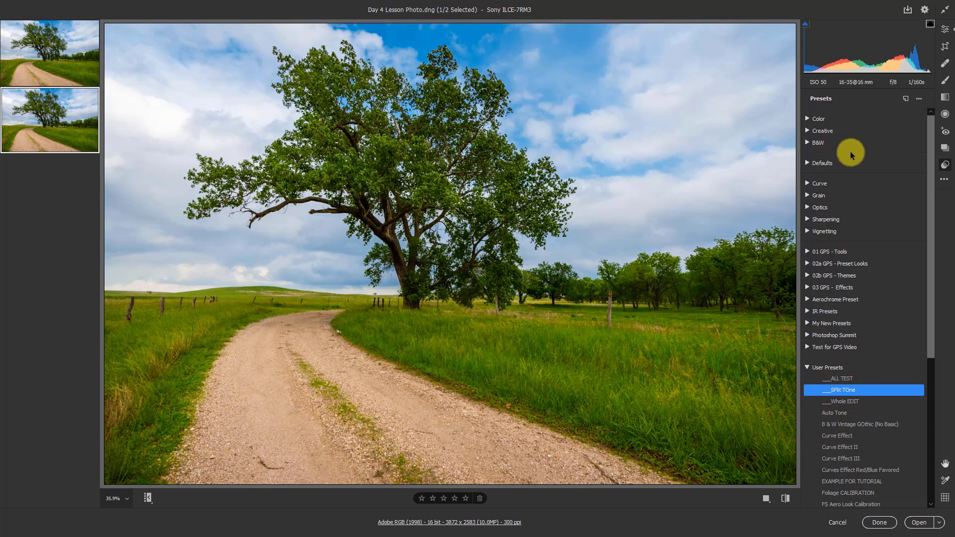
Reset the Basic, Curve, Color Mixer, Split Toning, Optics, Effects and Calibration adjustments of Day 4 Lesson Photo.dng.
{"action": "left_click", "coordinate": [945, 29]}
{"action": "key", "text": "alt"}
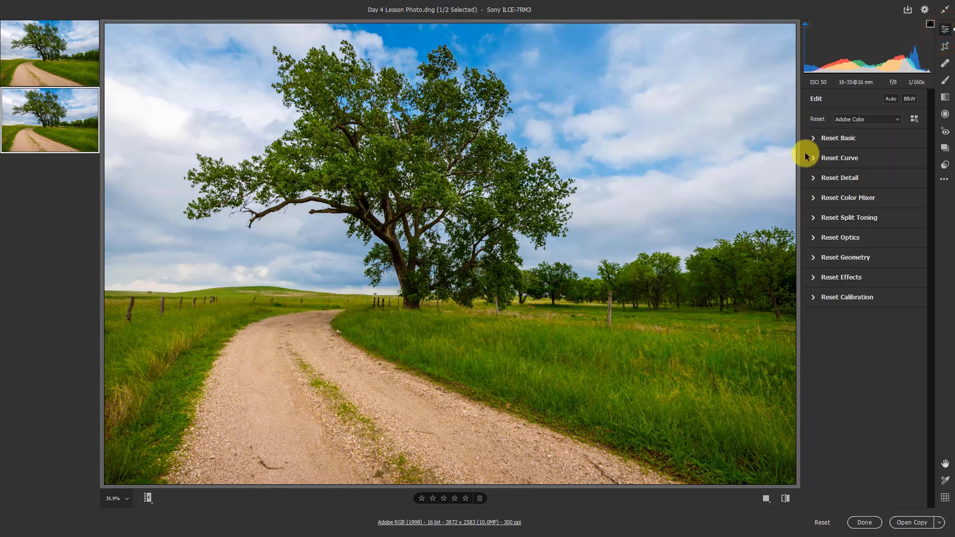
{"action": "left_click", "coordinate": [837, 137], "text": "alt"}
{"action": "left_click", "coordinate": [837, 157], "text": "alt"}
{"action": "left_click", "coordinate": [845, 202], "text": "alt"}
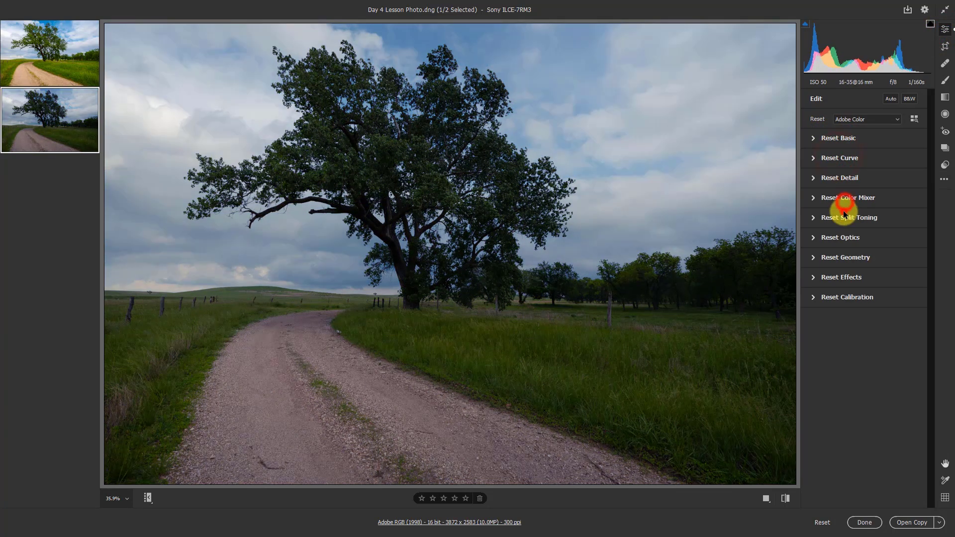
{"action": "left_click", "coordinate": [843, 212], "text": "alt"}
{"action": "left_click", "coordinate": [843, 218], "text": "alt"}
{"action": "left_click", "coordinate": [835, 358], "text": "alt"}
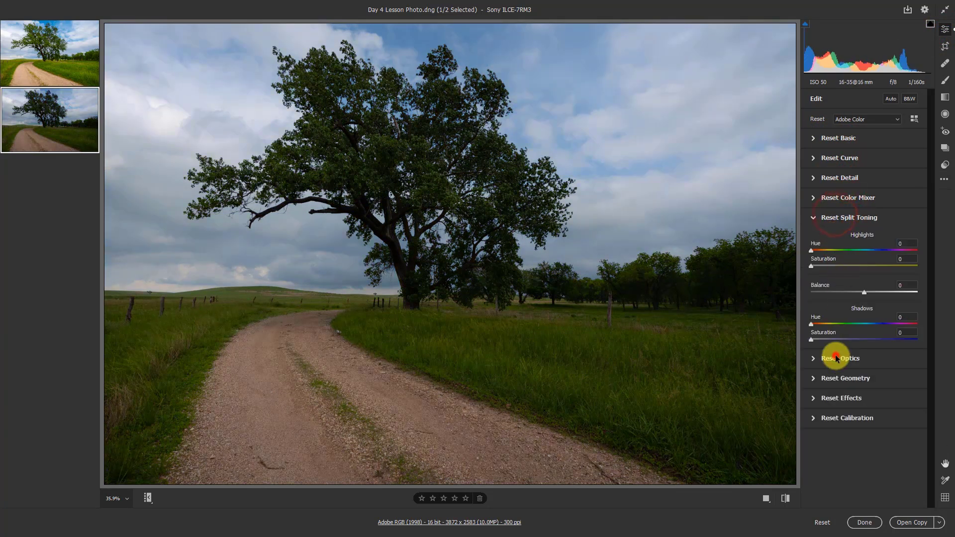
{"action": "left_click", "coordinate": [837, 398], "text": "alt"}
{"action": "left_click", "coordinate": [837, 418], "text": "alt"}
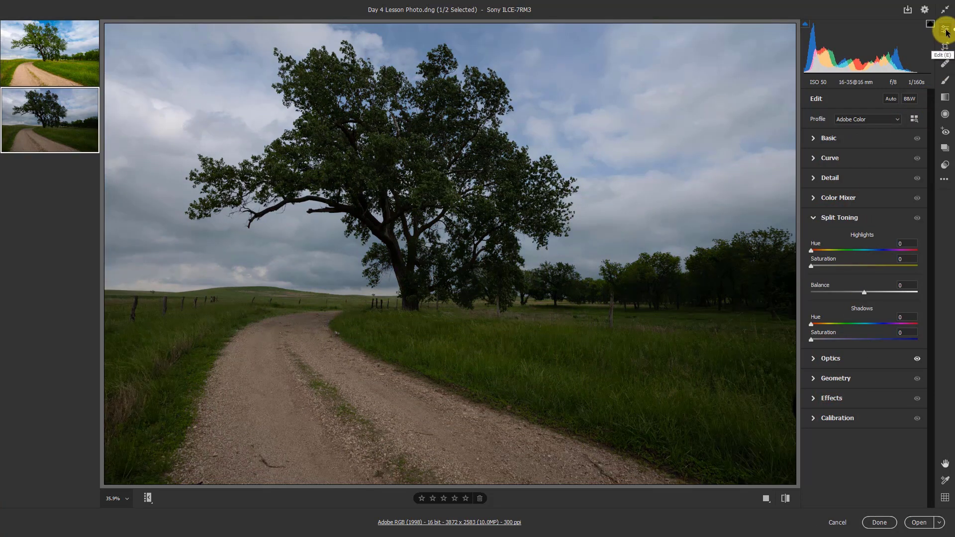
Apply the ___SPlit TOne, ___ALL TEST and ___Whole EDIT presets in turn to the original photo and switch to the edited copy to compare.
{"action": "left_click", "coordinate": [946, 165]}
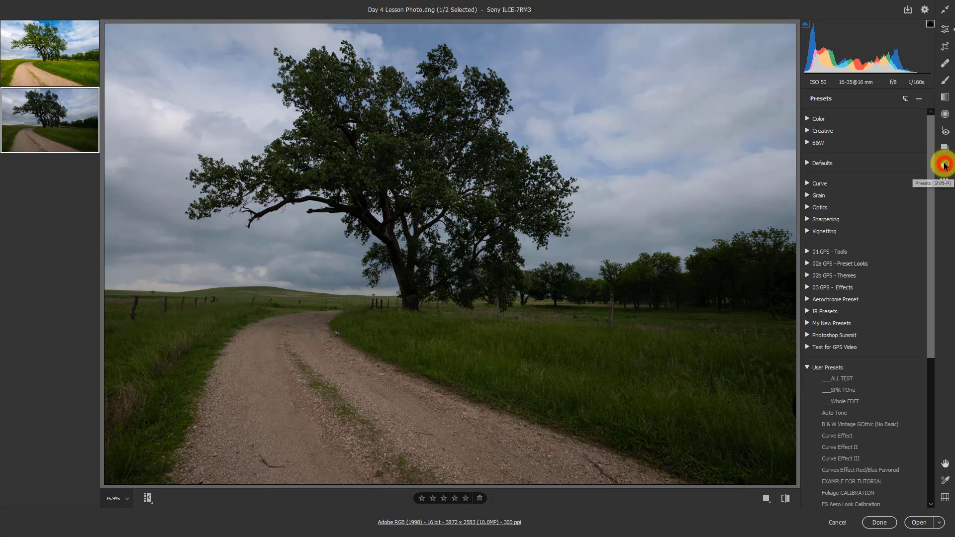
{"action": "left_click", "coordinate": [837, 391]}
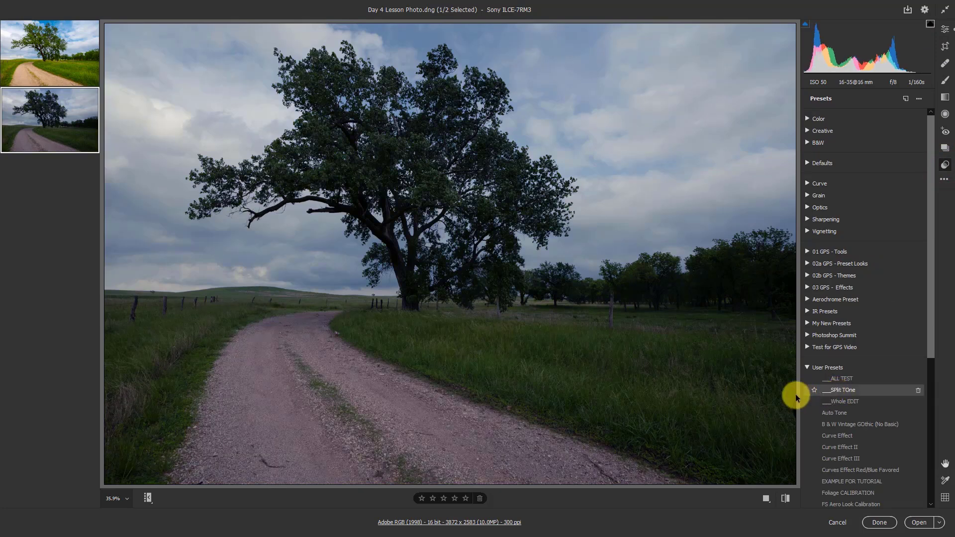
{"action": "left_click", "coordinate": [835, 380]}
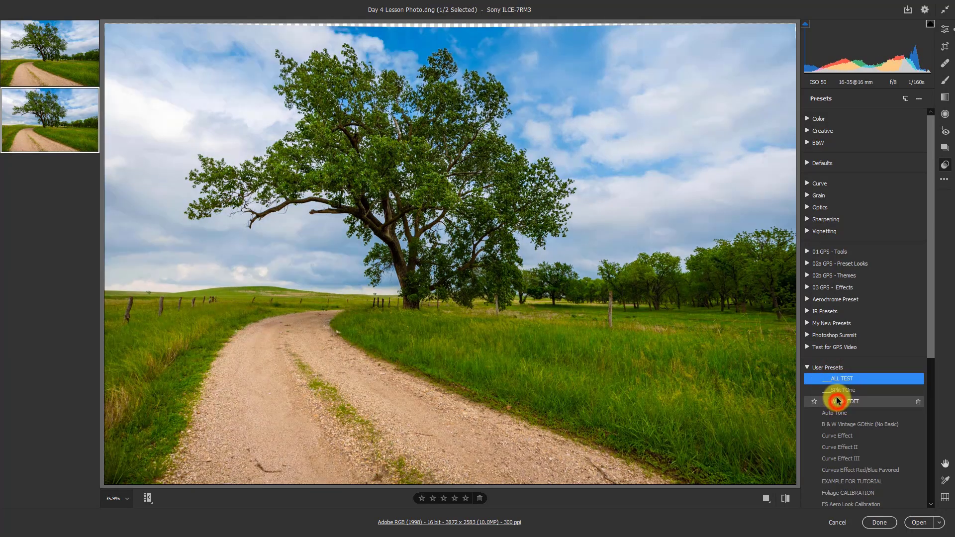
{"action": "left_click", "coordinate": [838, 402]}
{"action": "mouse_move", "coordinate": [52, 67]}
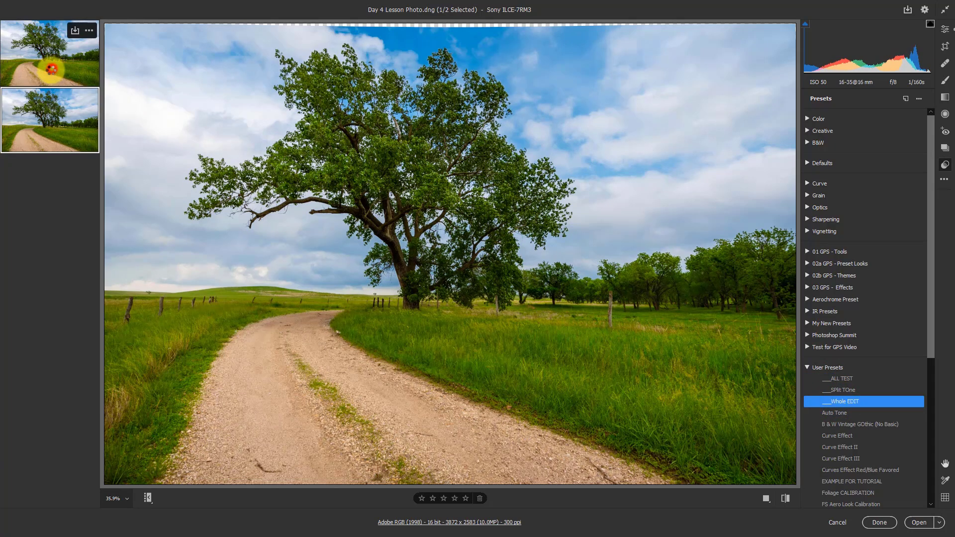
{"action": "left_click", "coordinate": [52, 68]}
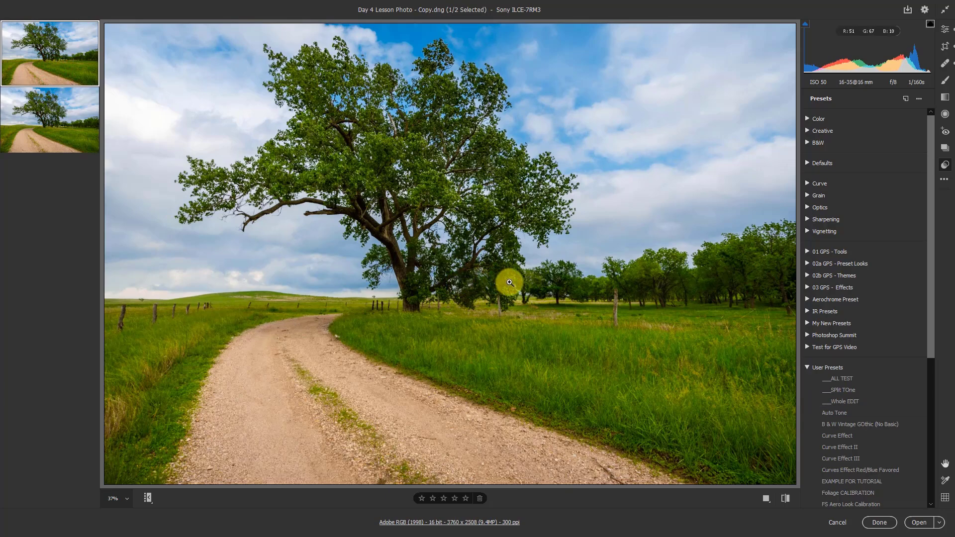